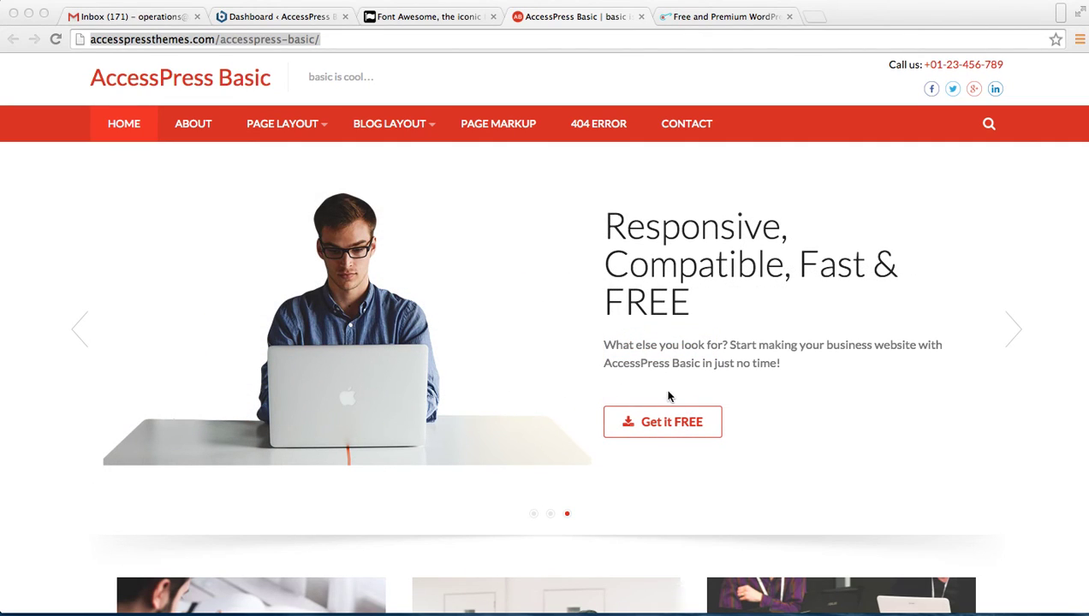
Scroll the AccessPress Basic demo homepage to look over its slider.
scroll(597, 467, down, 5)
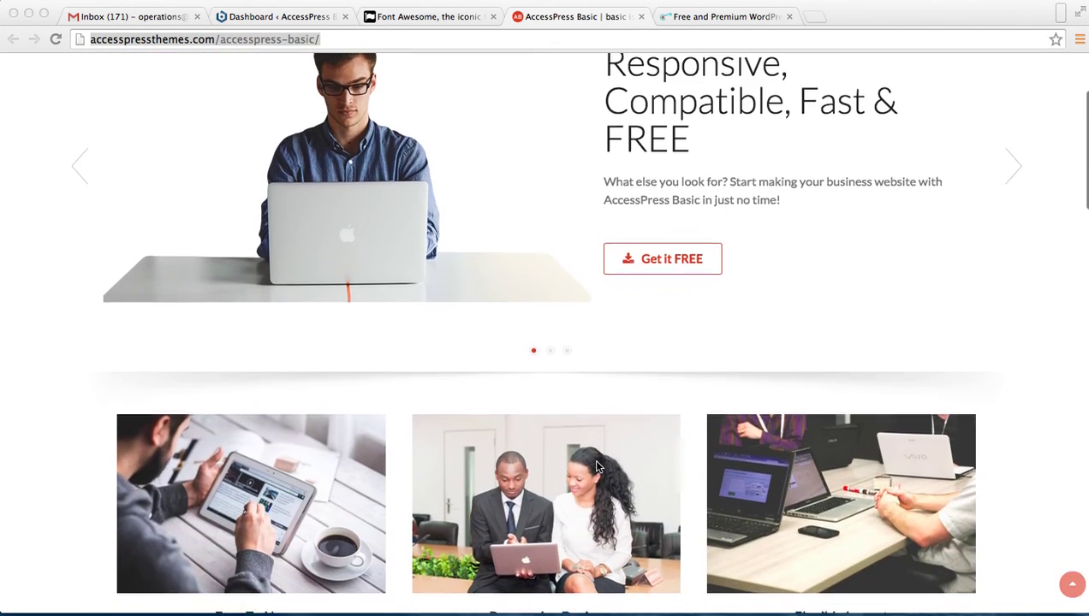
scroll(597, 466, up, 5)
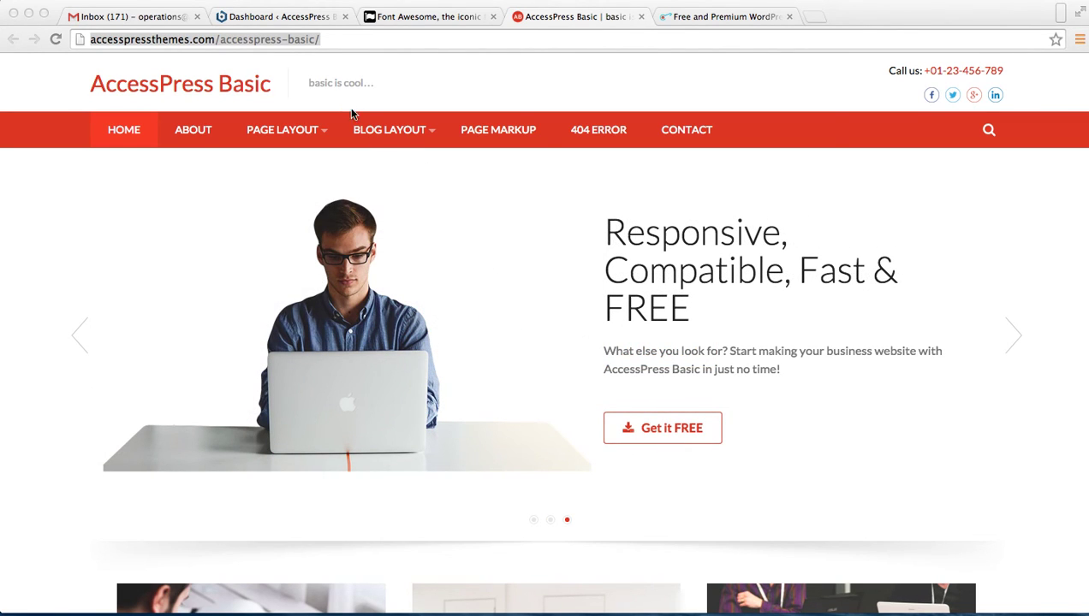
Go to the WordPress dashboard and open Appearance > Theme Options at the Slider Settings tab.
click(305, 18)
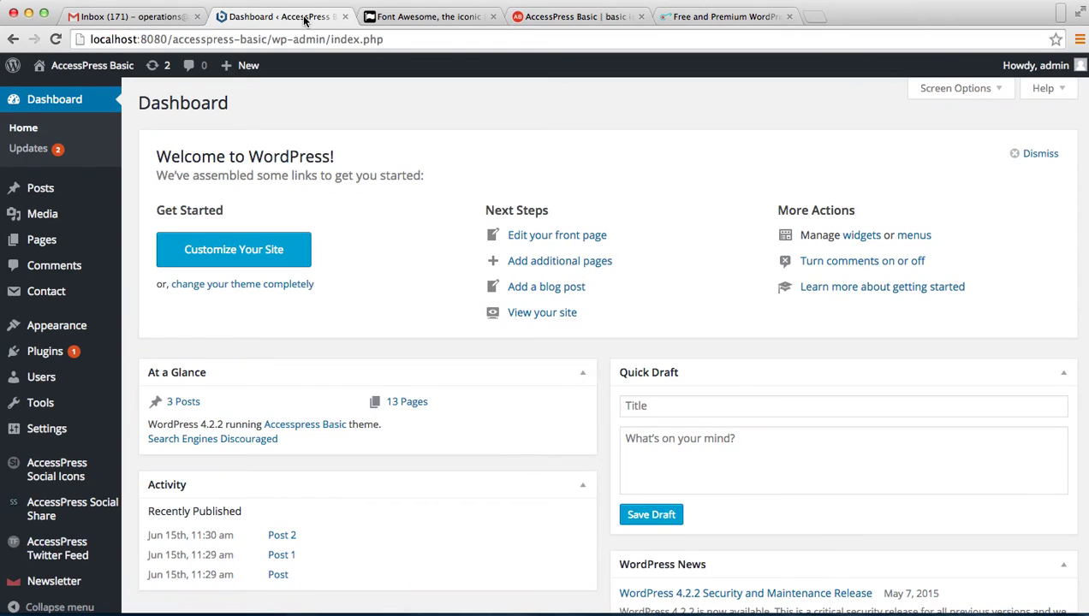
mouse_move(74, 327)
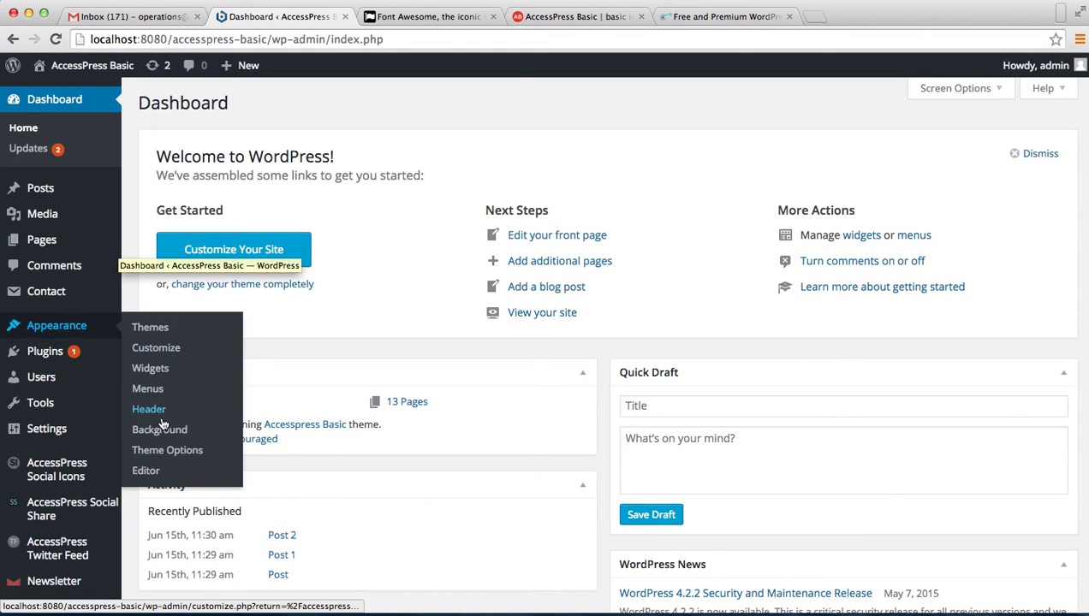
click(147, 450)
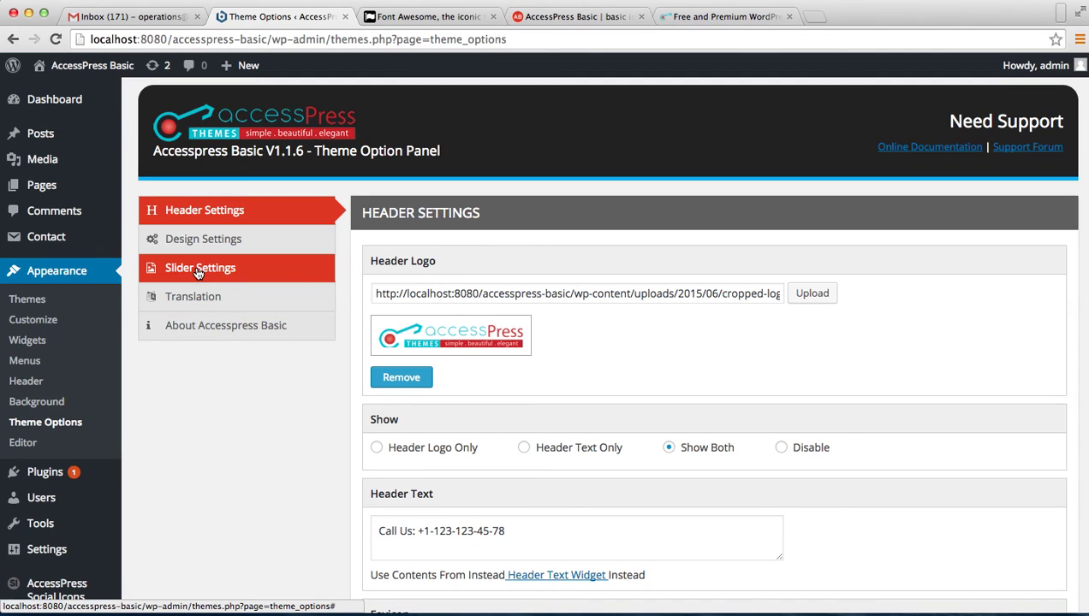
click(198, 272)
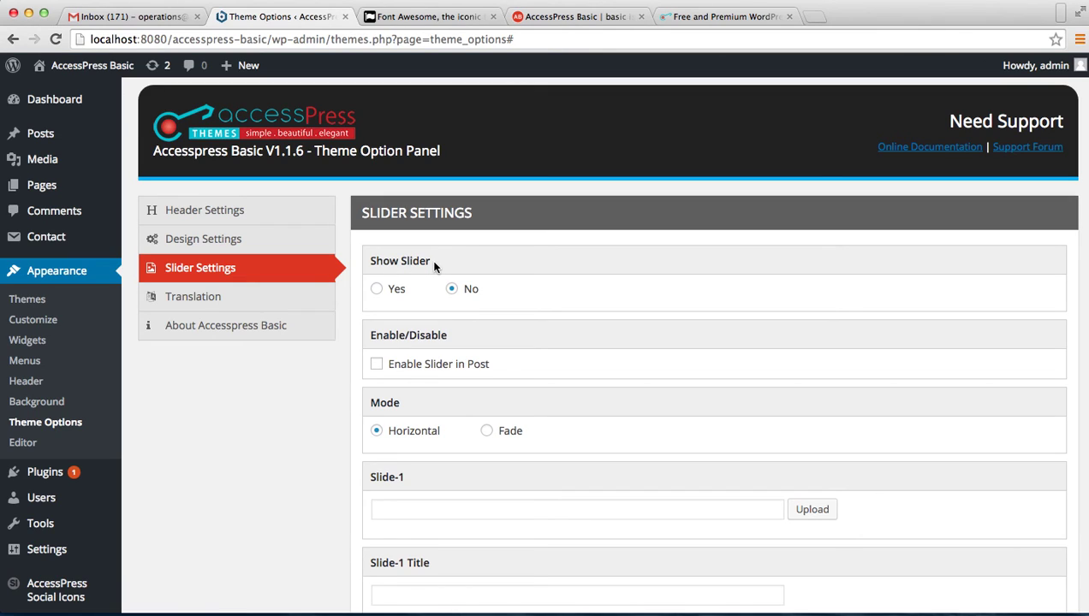
Set Show Slider to Yes, tick Enable Slider in Post, and open Slide-1's image uploader.
click(377, 289)
scroll(410, 352, down, 1)
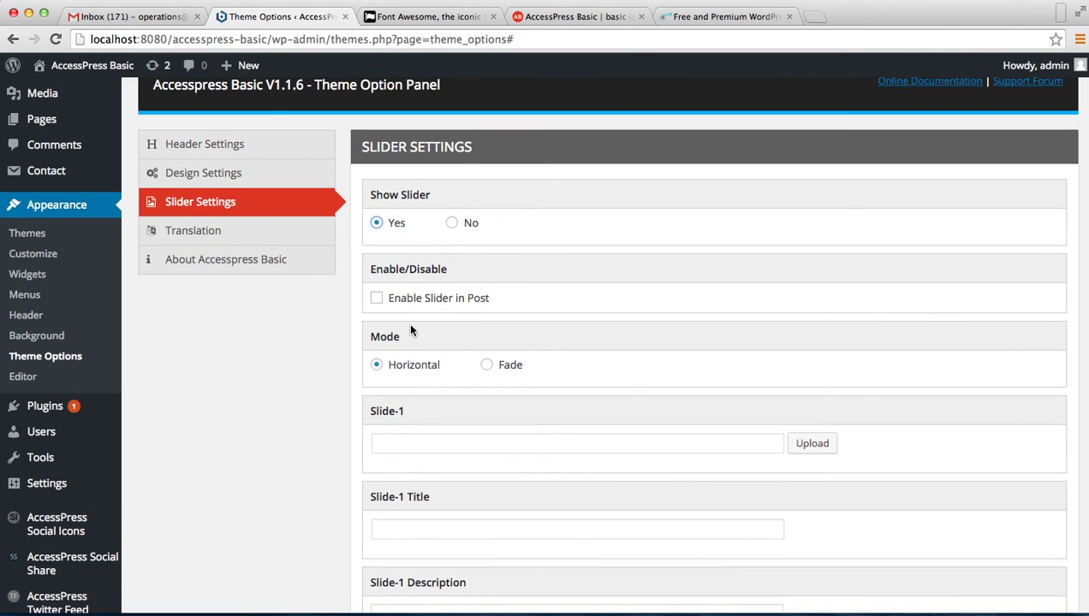
click(376, 298)
scroll(436, 370, down, 1)
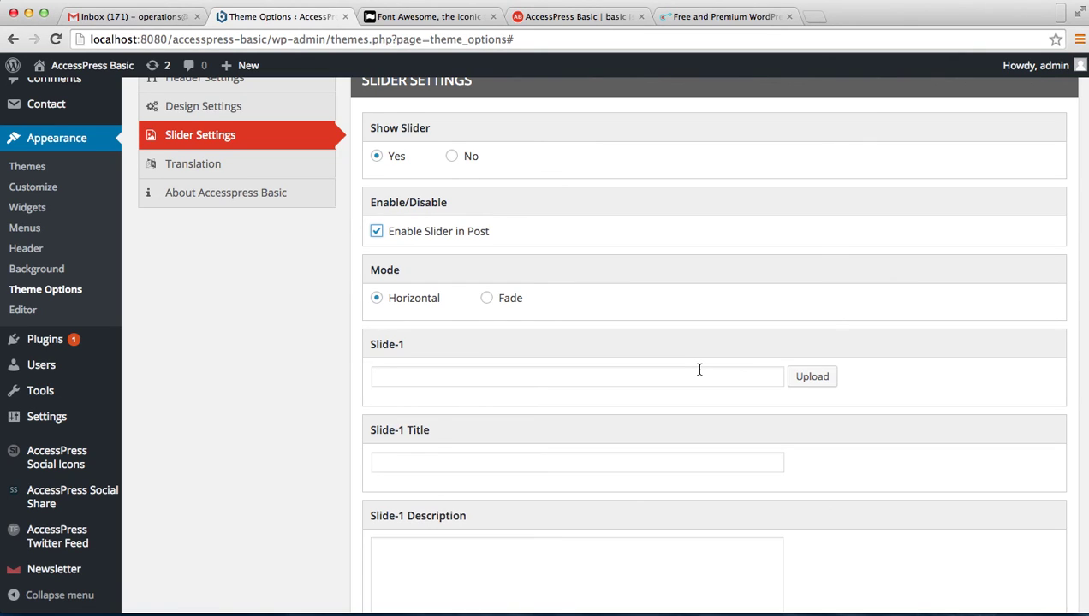
click(820, 378)
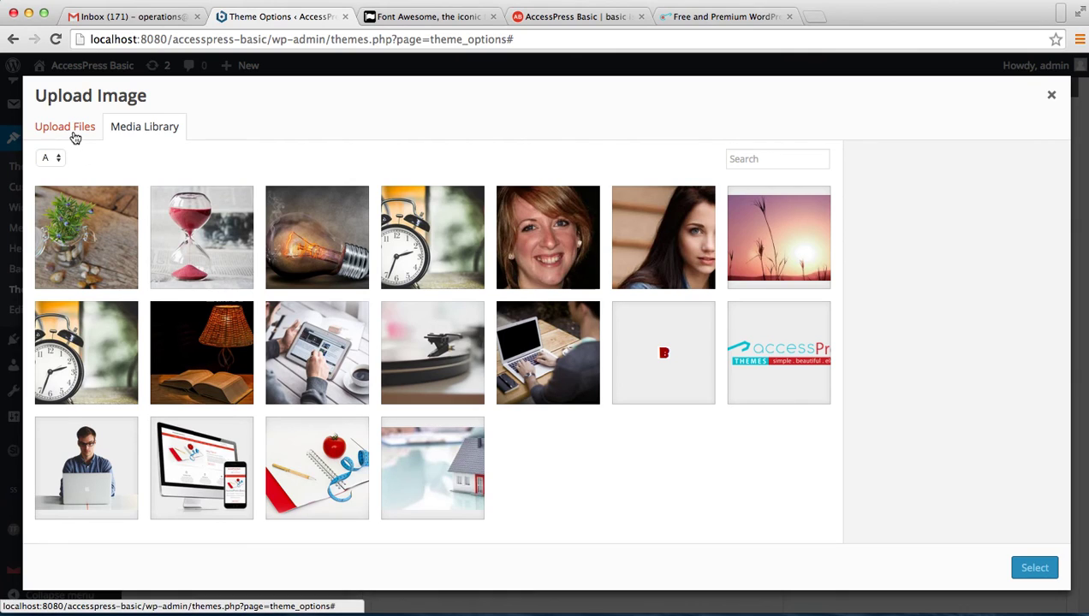
Choose sliders-02.png, the notebook-and-tomato picture, as the Slide-1 image.
click(327, 487)
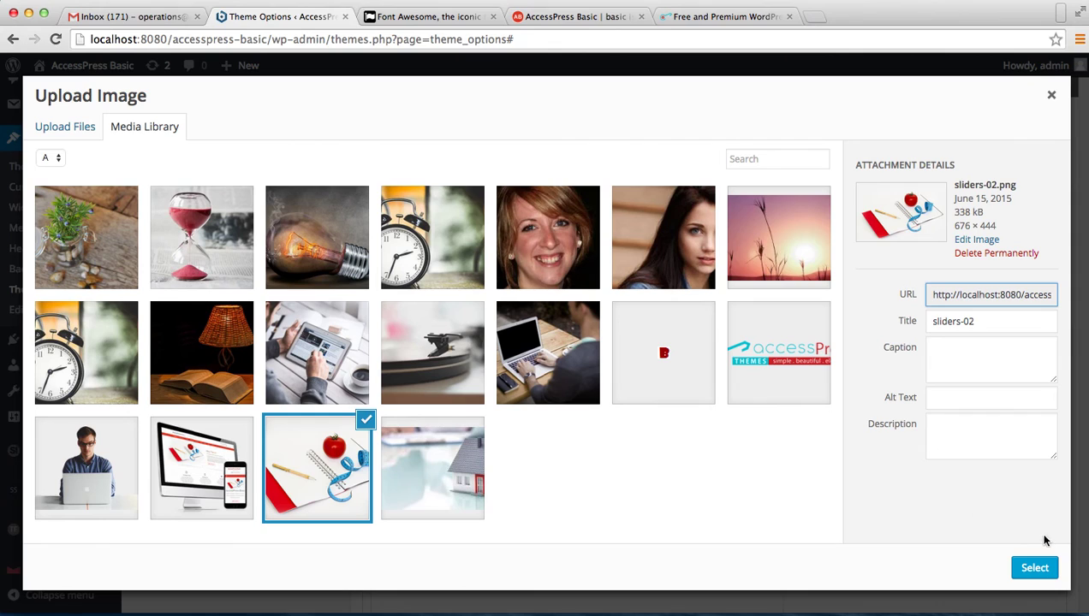
click(1033, 568)
scroll(921, 532, down, 5)
scroll(921, 532, up, 2)
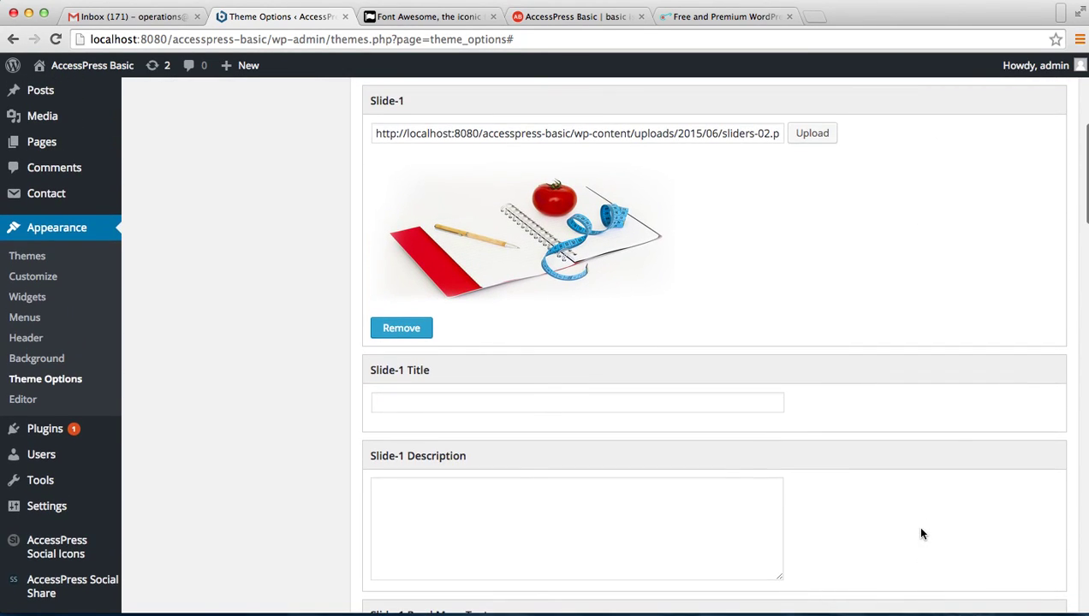
Paste 'AccessPress Basic' from the TextEdit notes as the Slide-1 title.
click(427, 405)
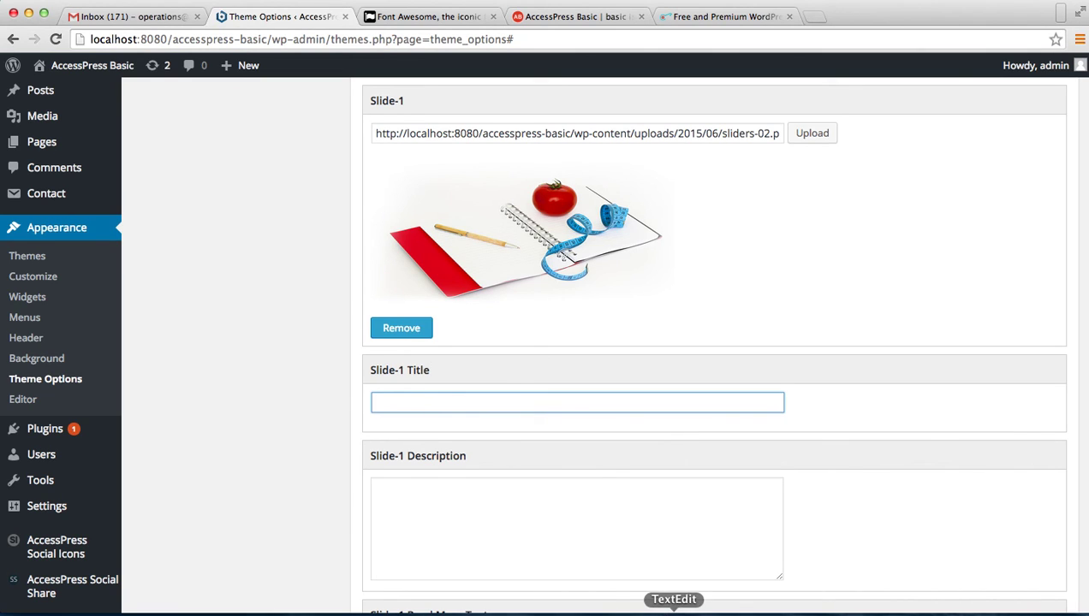
click(674, 611)
triple_click(566, 276)
key(super+c)
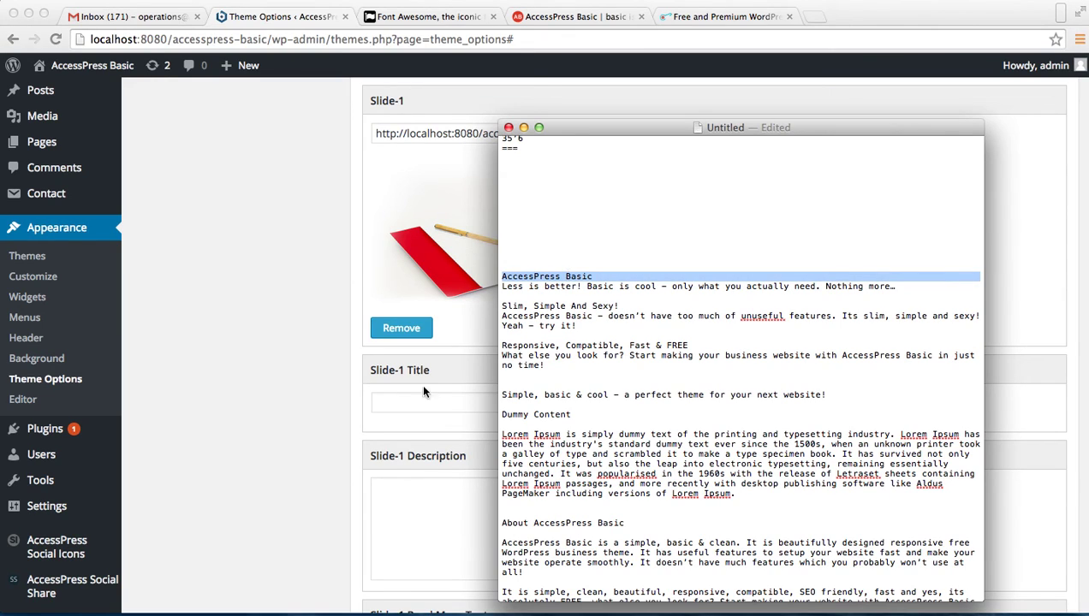
click(402, 404)
key(super+v)
Paste the 'Less is better!' line from the notes as the Slide-1 description.
click(440, 483)
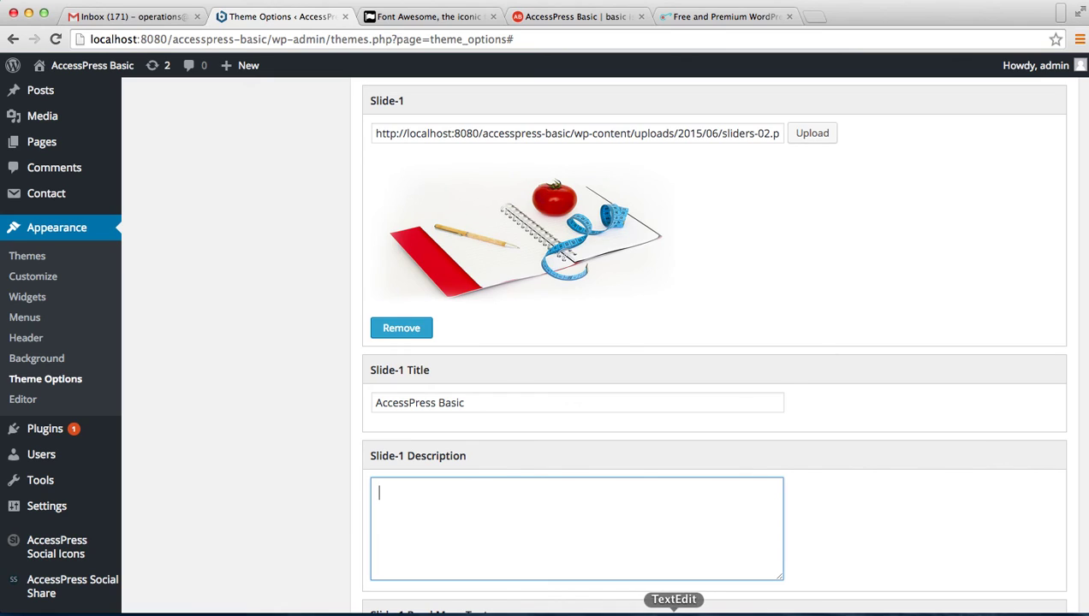
click(675, 611)
triple_click(577, 318)
triple_click(572, 286)
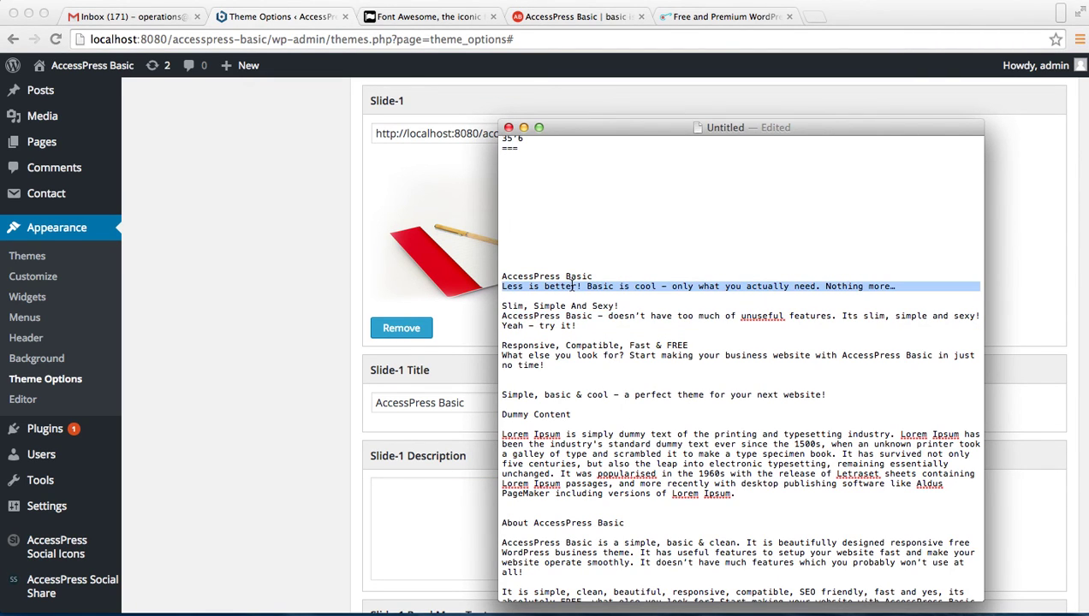
click(427, 544)
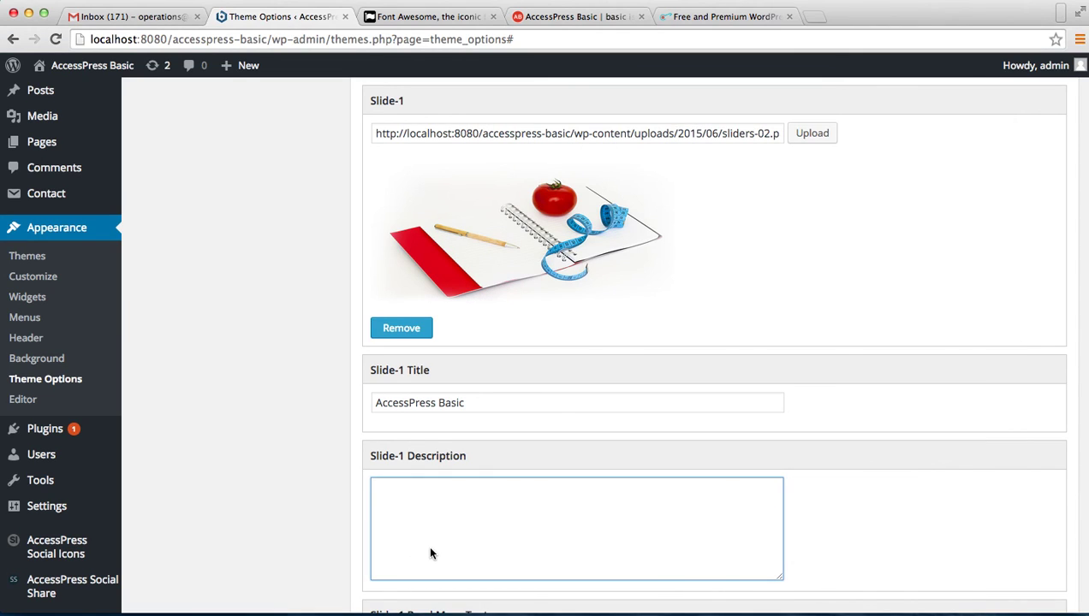
text(Less is better! Basic is cool - only what you actually need. Nothing more...)
scroll(431, 554, down, 4)
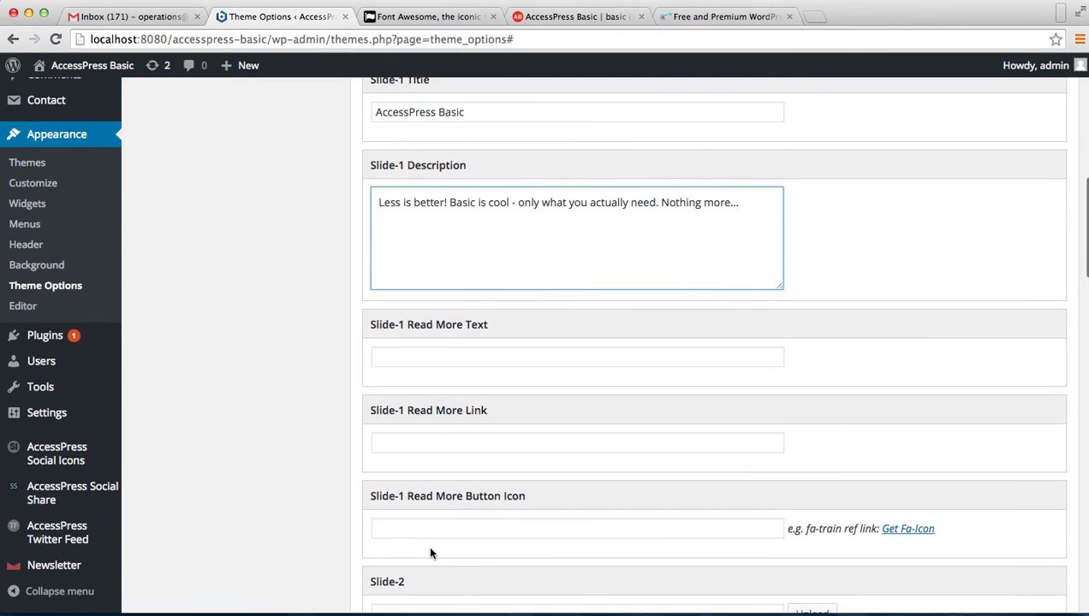
click(436, 356)
text(Read)
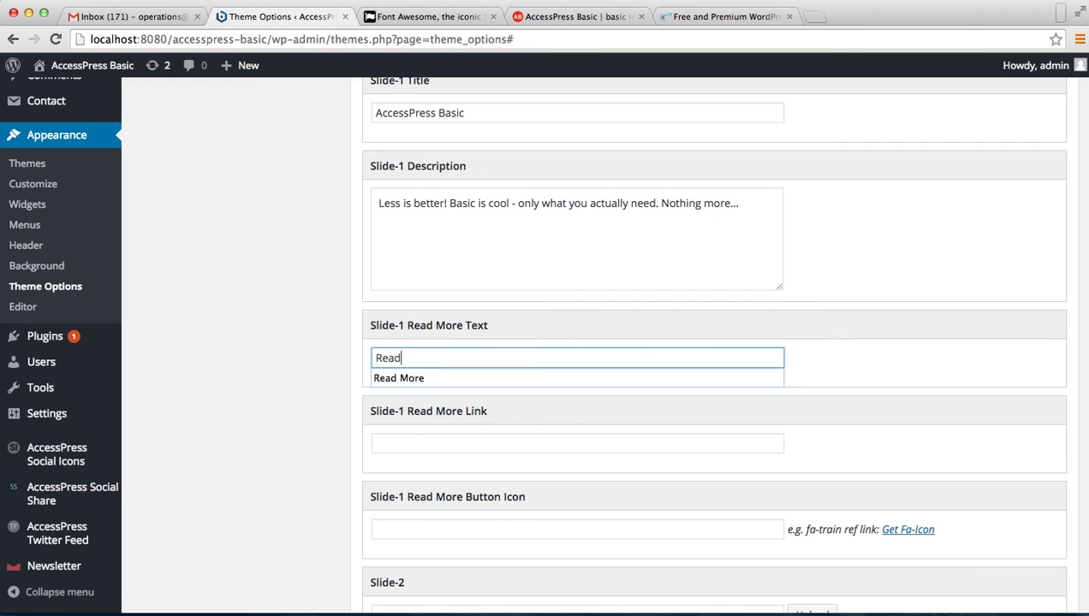
key(Down)
key(Return)
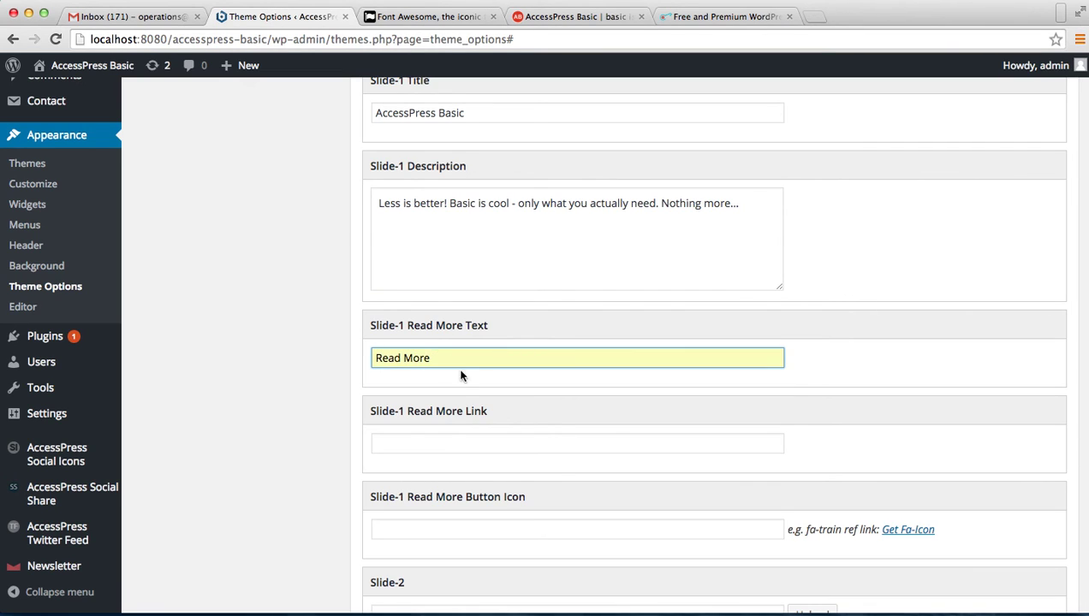
click(453, 444)
click(562, 17)
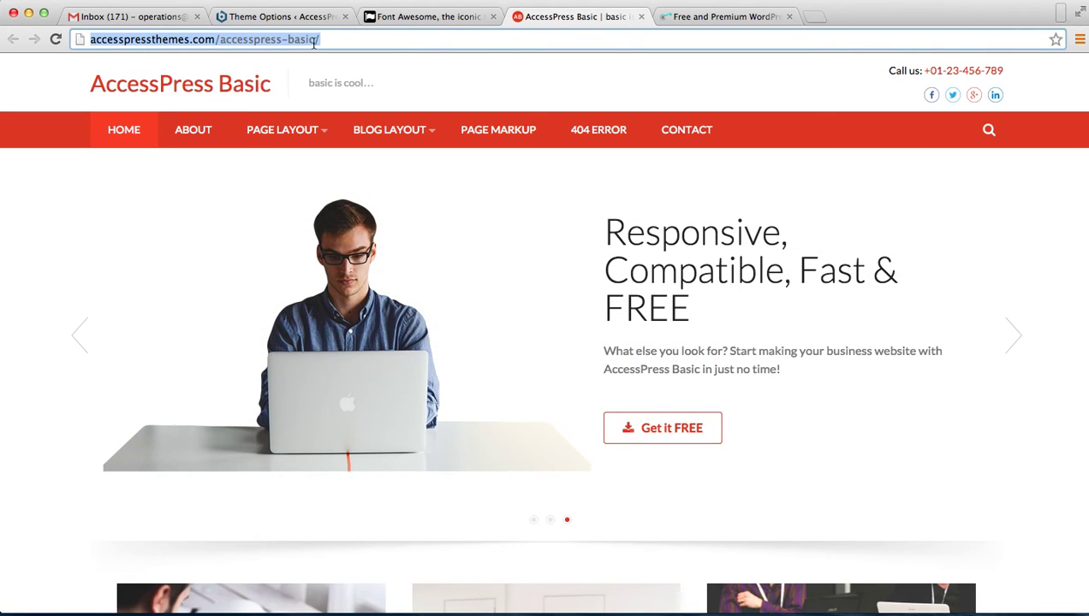
click(275, 17)
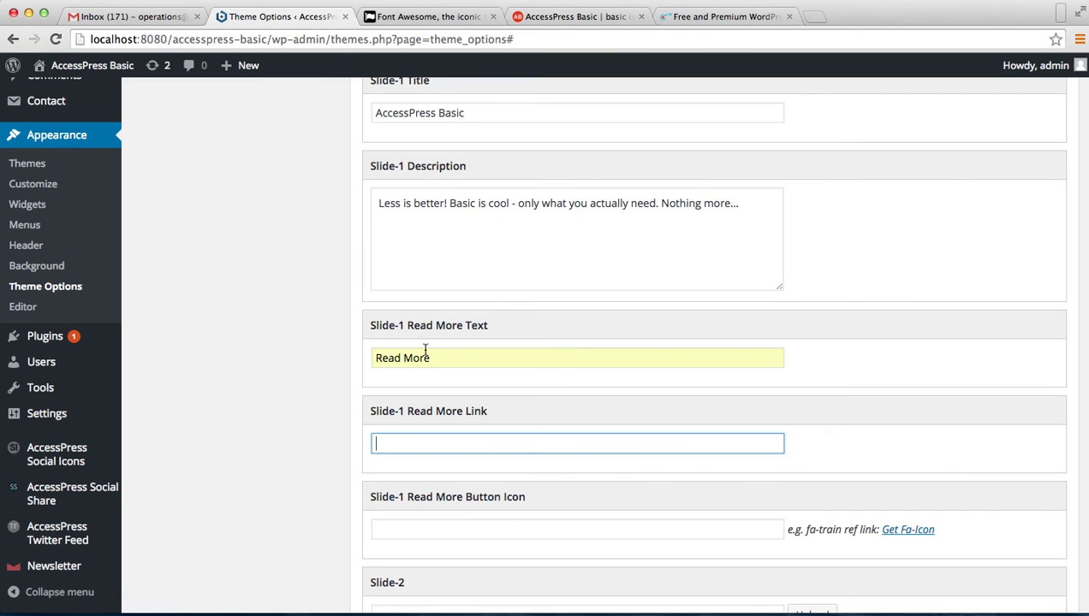
text(http://accesspressthemes.com/accesspress-basic/)
scroll(519, 425, down, 3)
Copy the fa-book name from the Font Awesome icon gallery and set it as Slide-1's button icon.
click(473, 327)
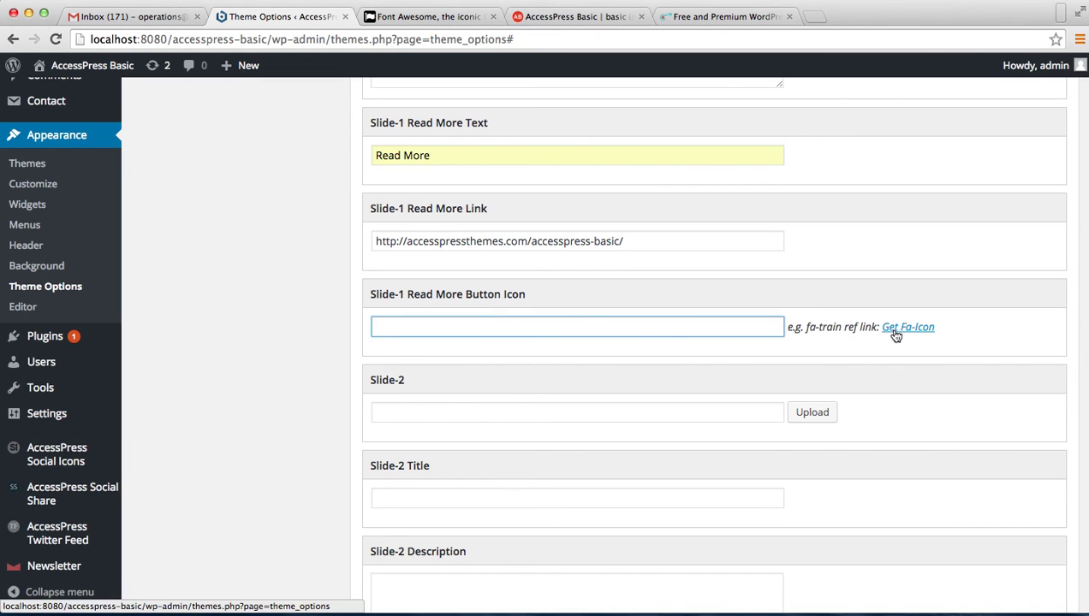
click(463, 21)
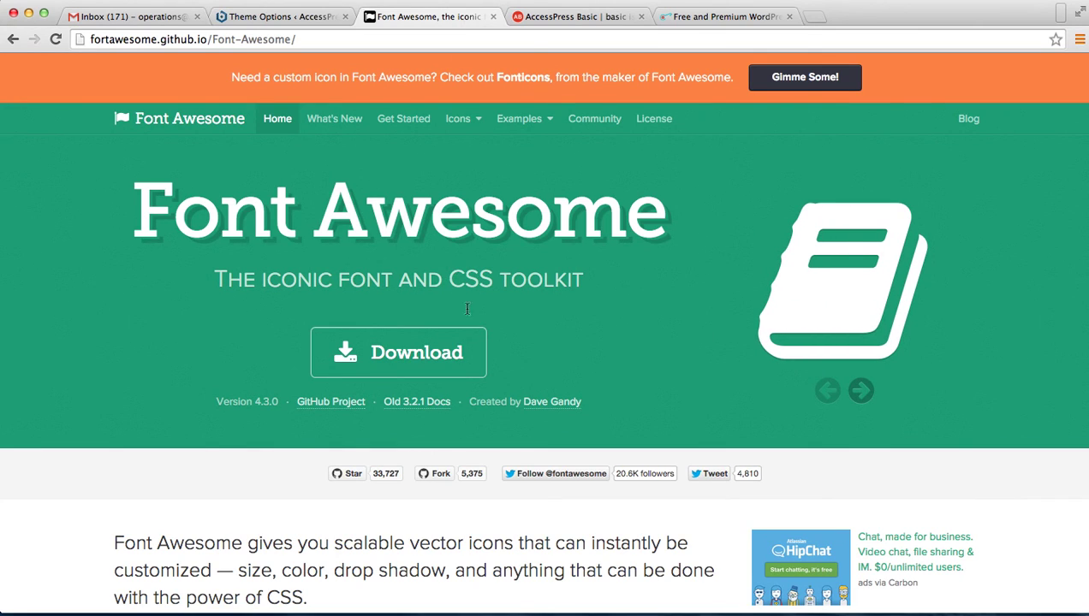
click(457, 125)
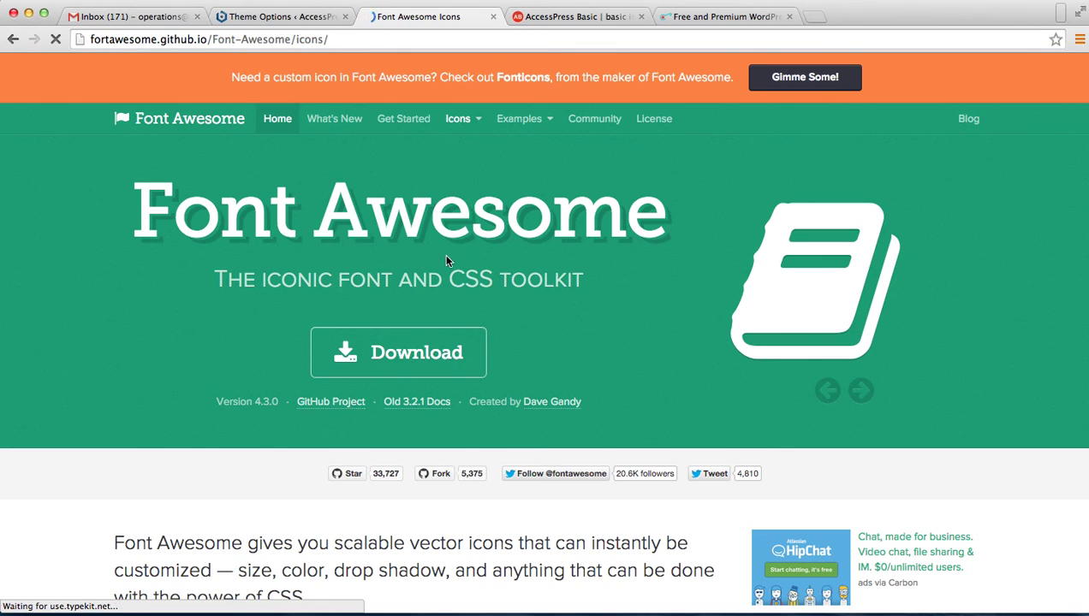
scroll(444, 254, down, 5)
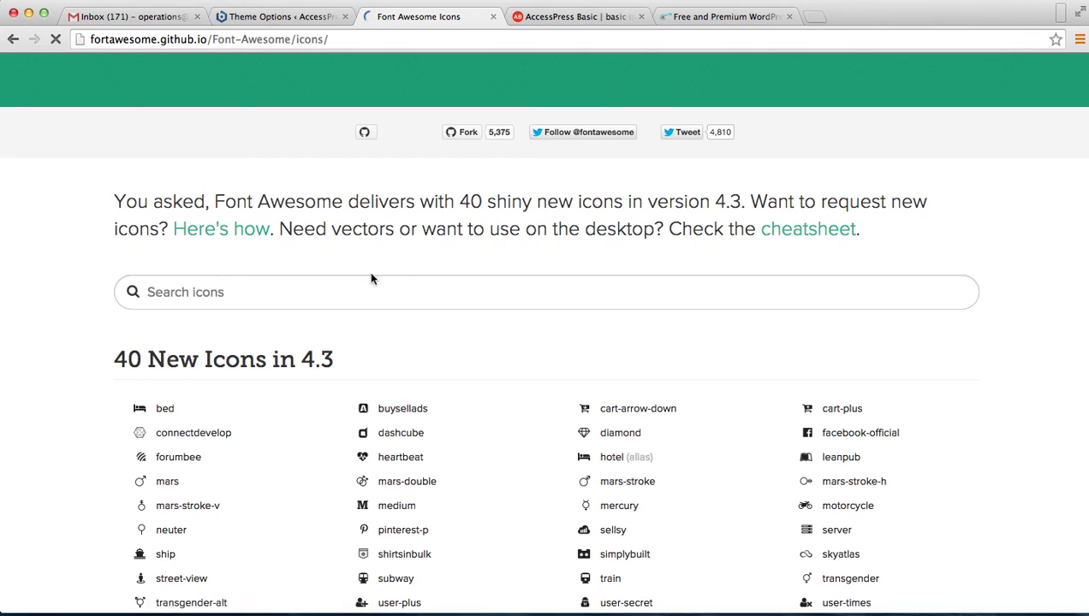
click(340, 320)
text(read)
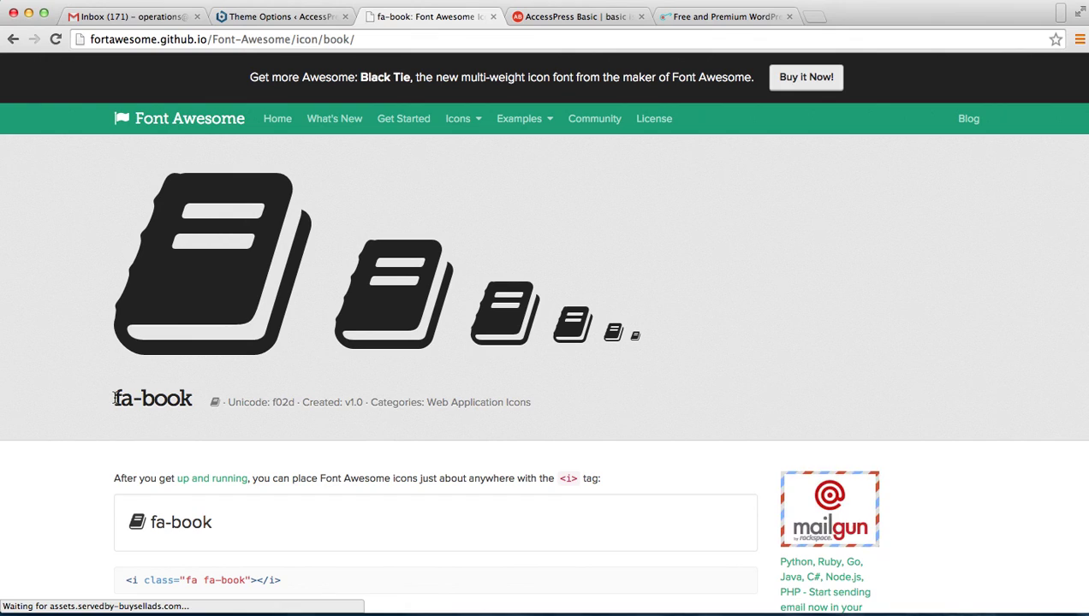
drag(111, 400, 196, 396)
key(super+c)
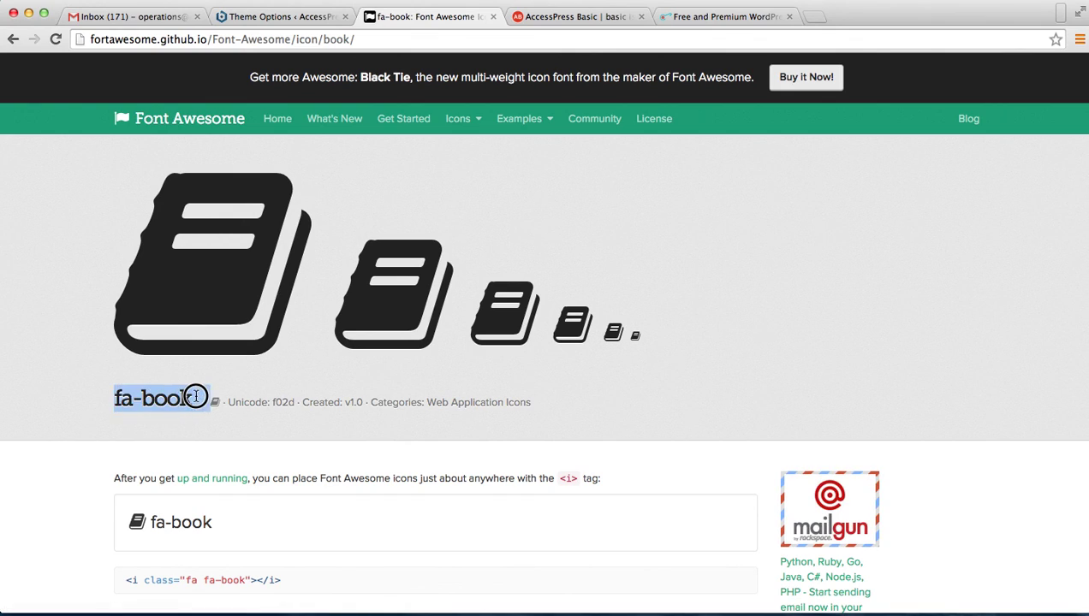
click(248, 19)
click(430, 332)
key(super+v)
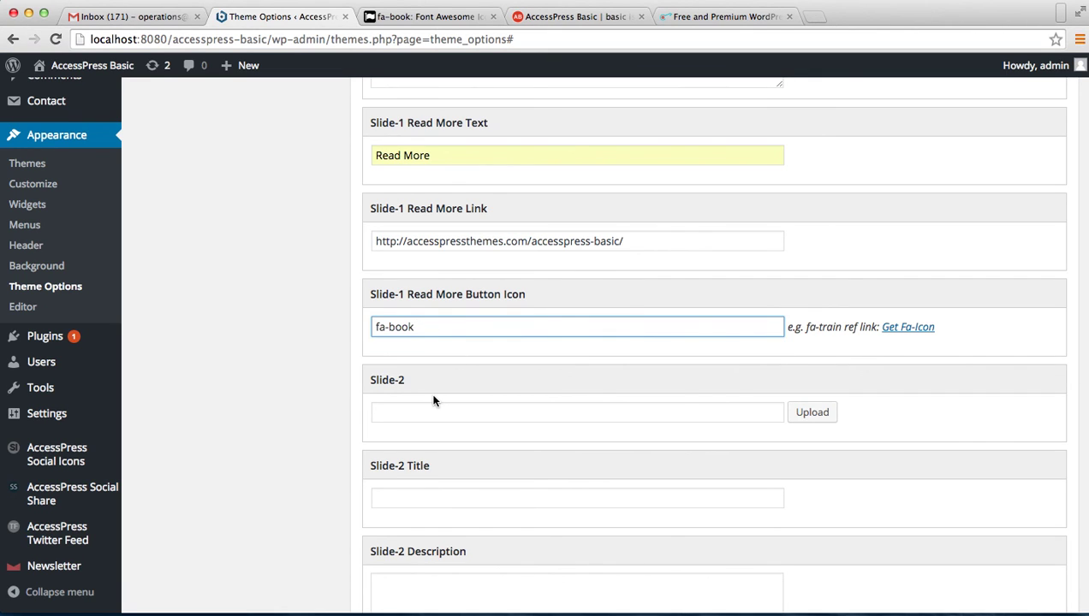
scroll(432, 398, down, 3)
scroll(432, 398, up, 1)
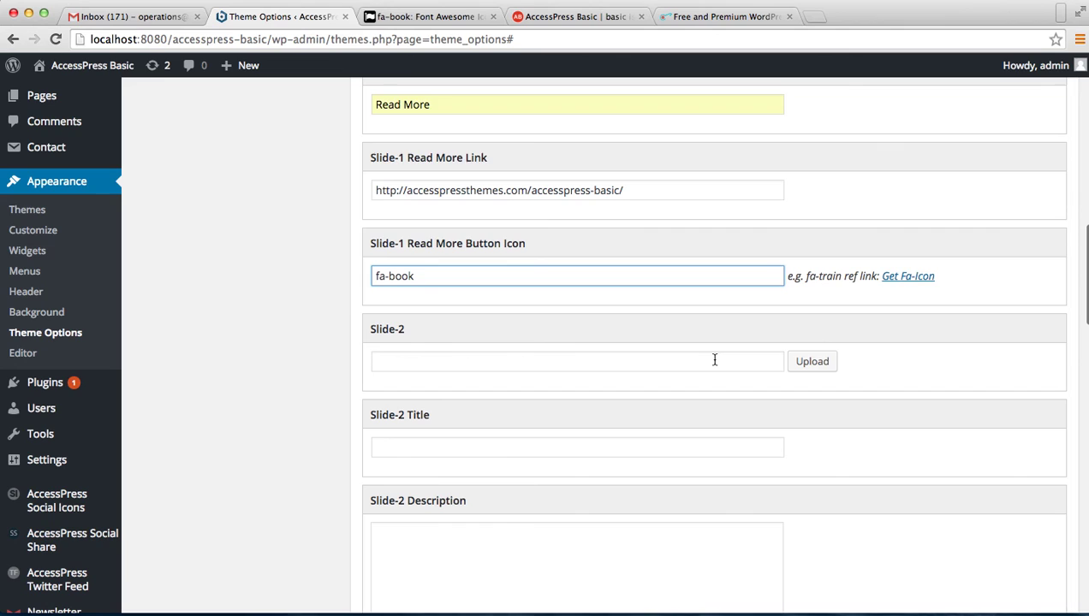
Set sliders-01.png as the Slide-2 image.
click(811, 361)
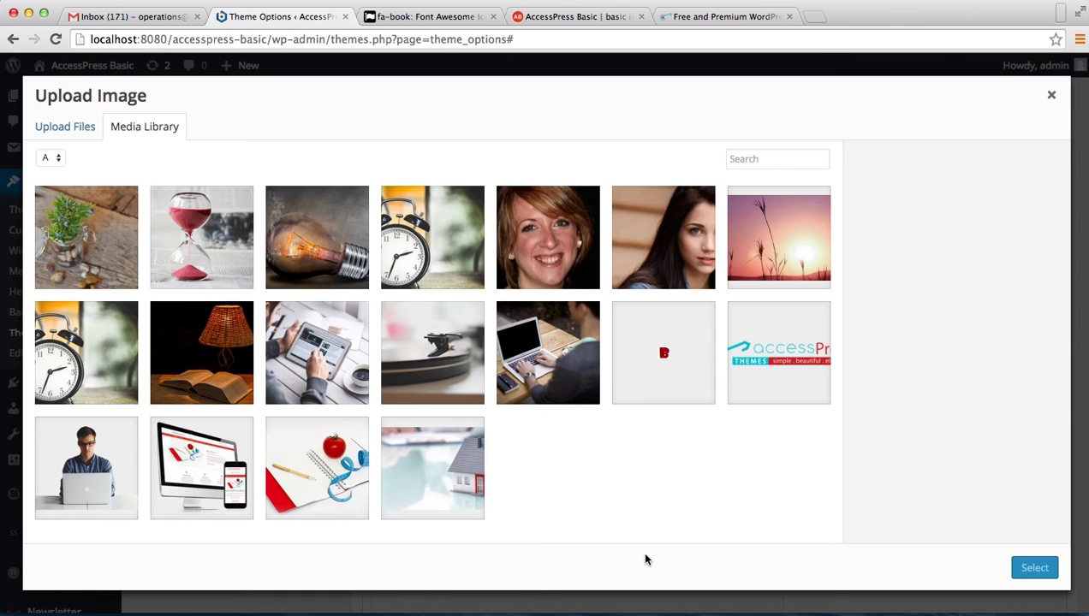
click(212, 473)
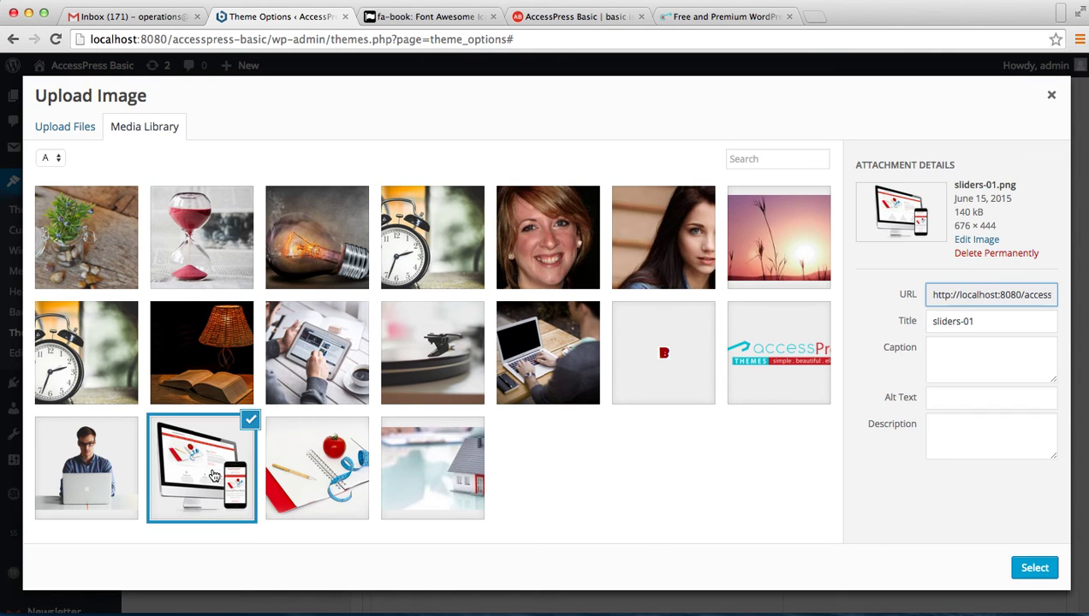
click(1034, 569)
scroll(608, 505, down, 5)
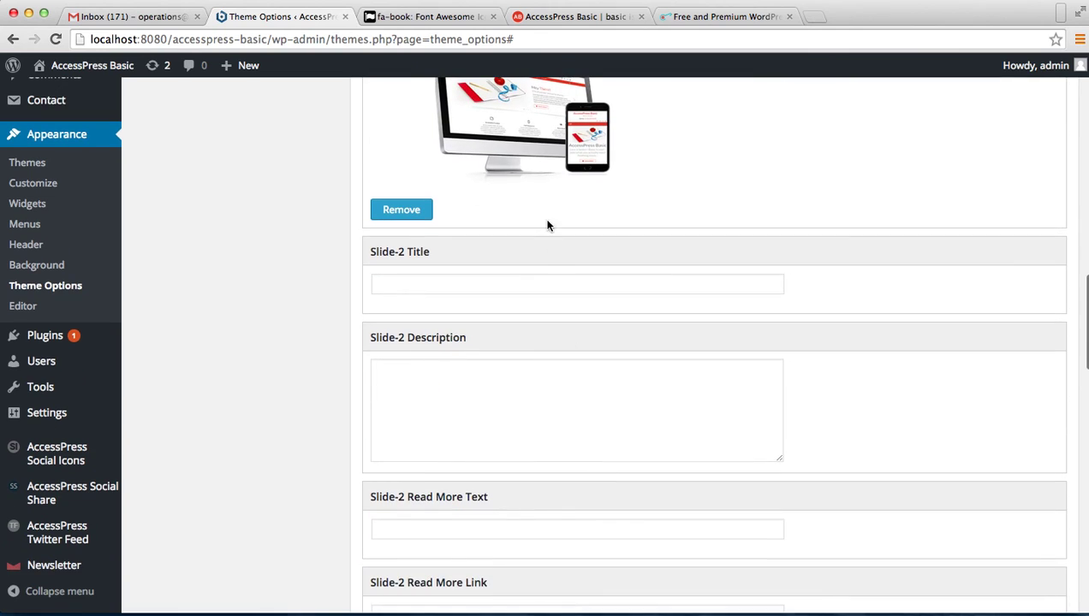
Paste 'Slim, Simple And Sexy!' from the notes as the Slide-2 title.
click(531, 278)
click(646, 606)
triple_click(552, 306)
key(super+c)
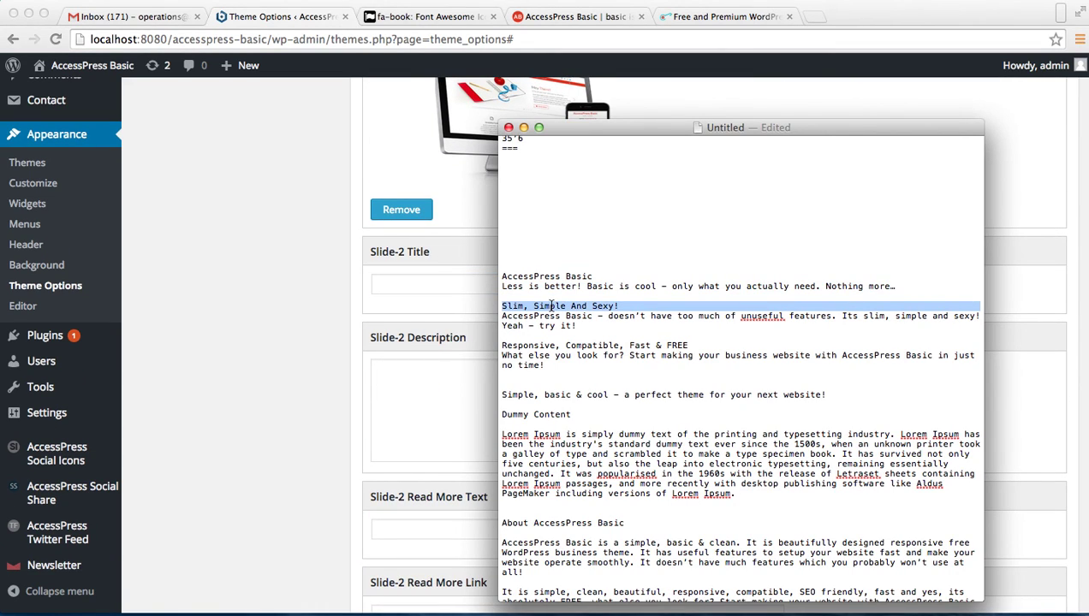
click(386, 286)
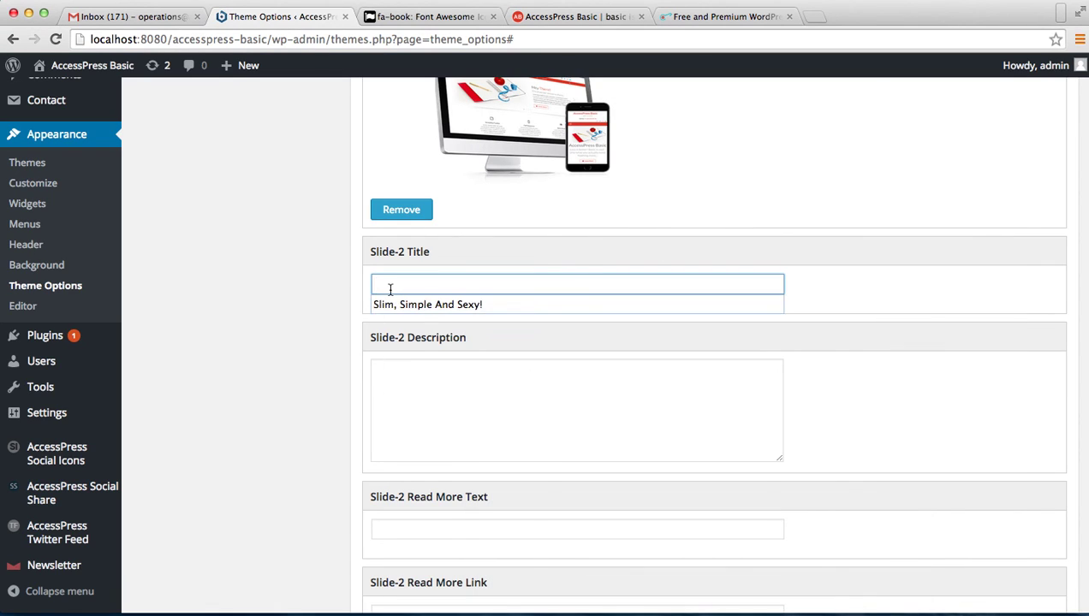
key(super+v)
Paste the description paragraph from the notes into Slide-2's Description.
click(452, 387)
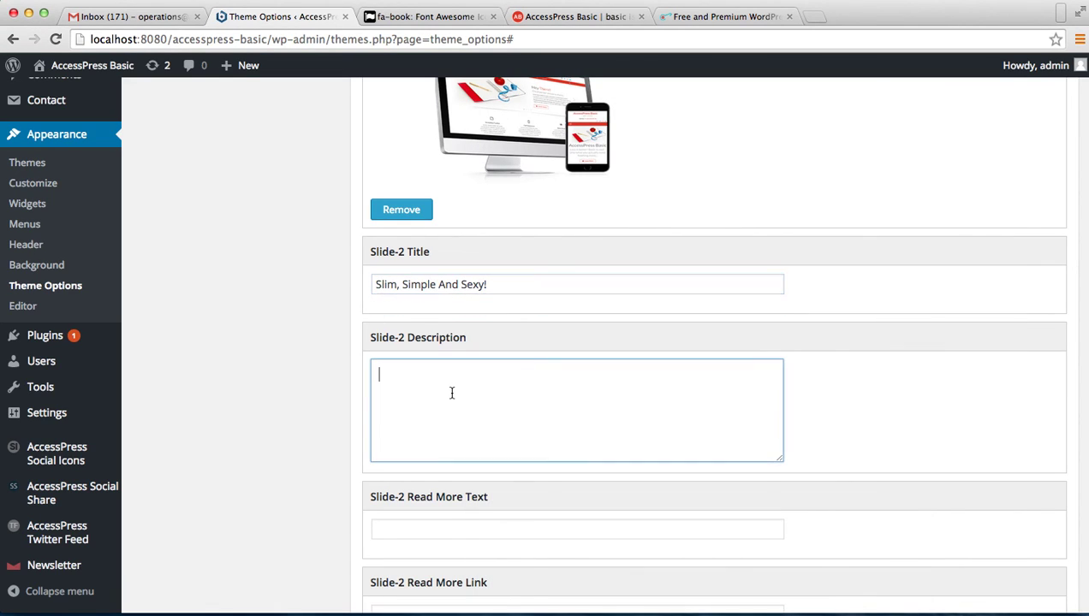
click(674, 611)
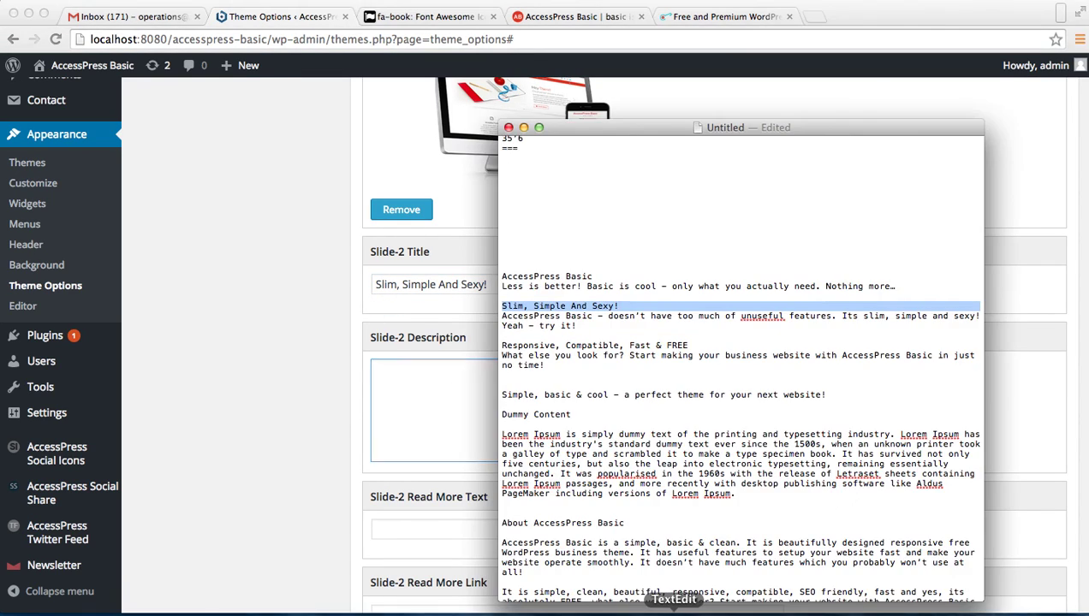
triple_click(552, 324)
click(446, 397)
text(AccessPress Basic - doesn't have too much of unuseful features. Its slim, simple and sexy! Yeah - try it!)
scroll(437, 403, down, 5)
Set Slide-2's Read More text to 'Read More' and its link to the accesspress-basic demo URL.
click(428, 371)
text(Read More)
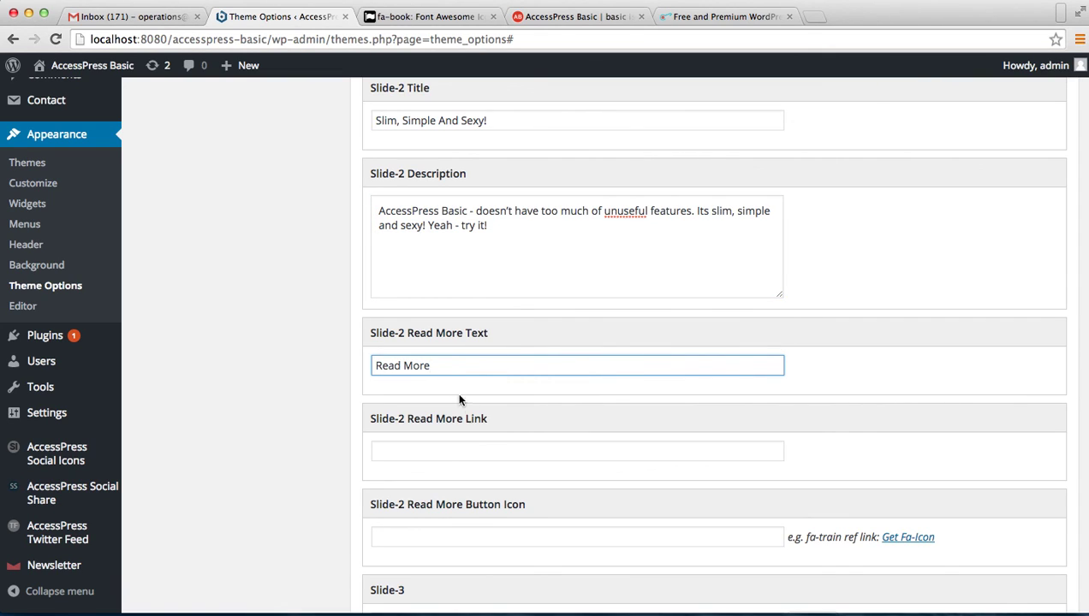
click(443, 451)
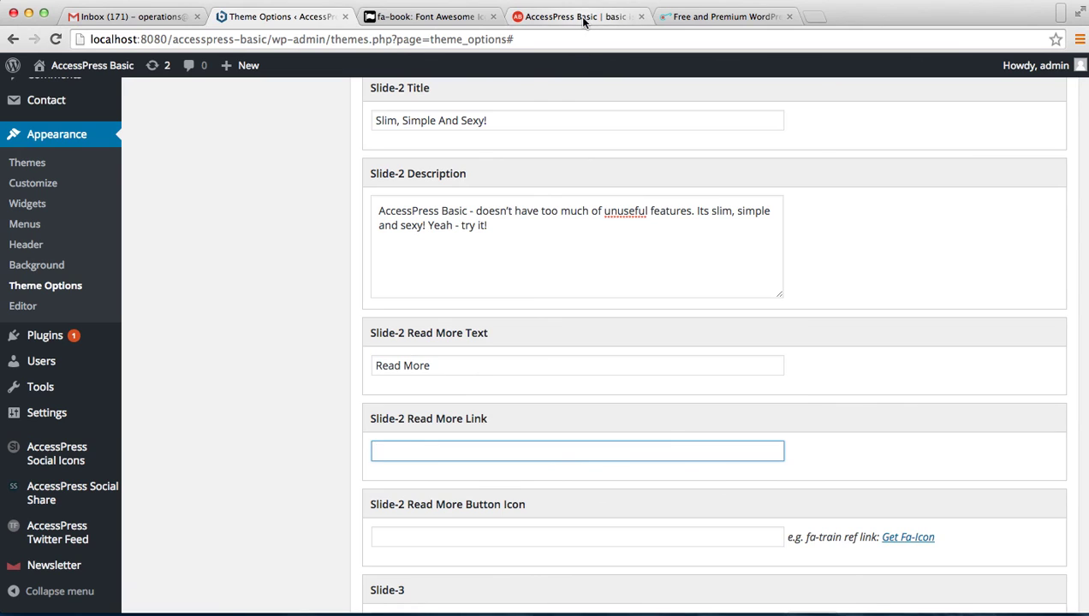
click(581, 19)
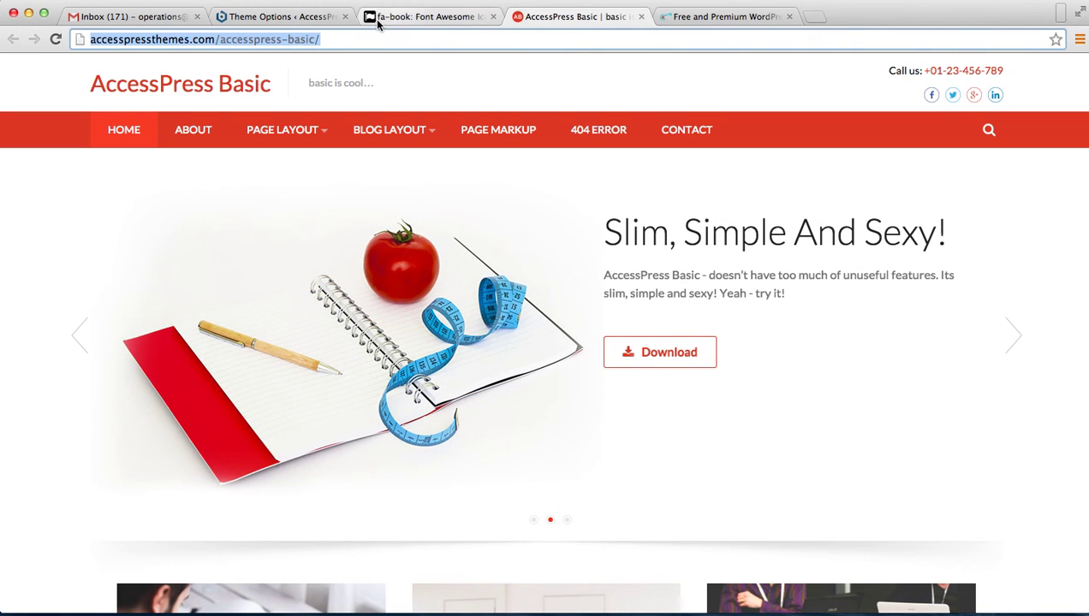
click(318, 17)
text(http://accesspressthemes.com/accesspress-basic/)
click(531, 470)
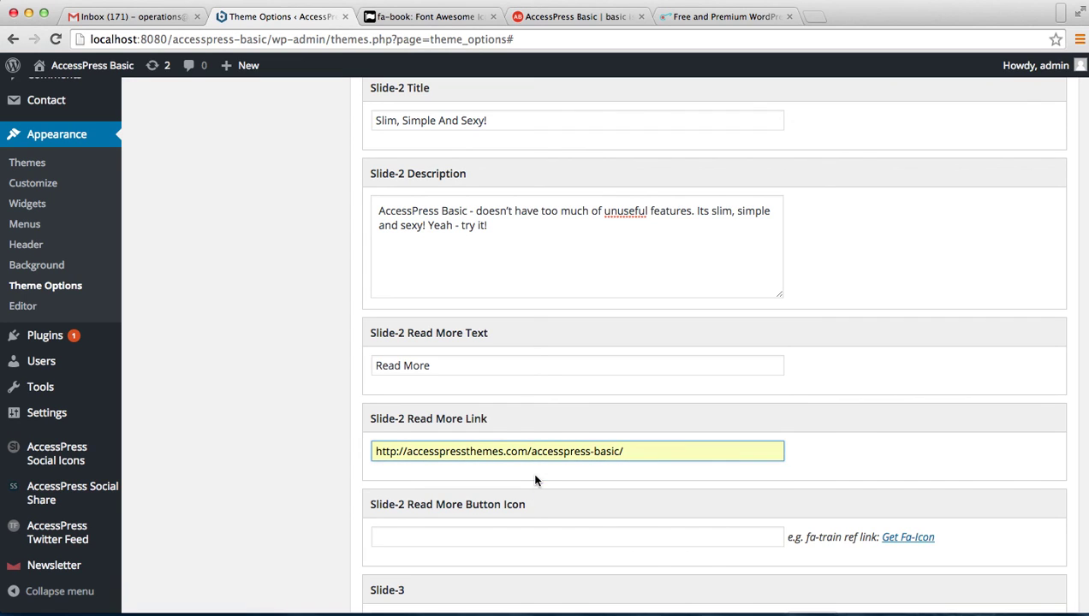
Set Slide-2's Read More Button Icon to fa-book.
click(524, 540)
scroll(524, 540, down, 3)
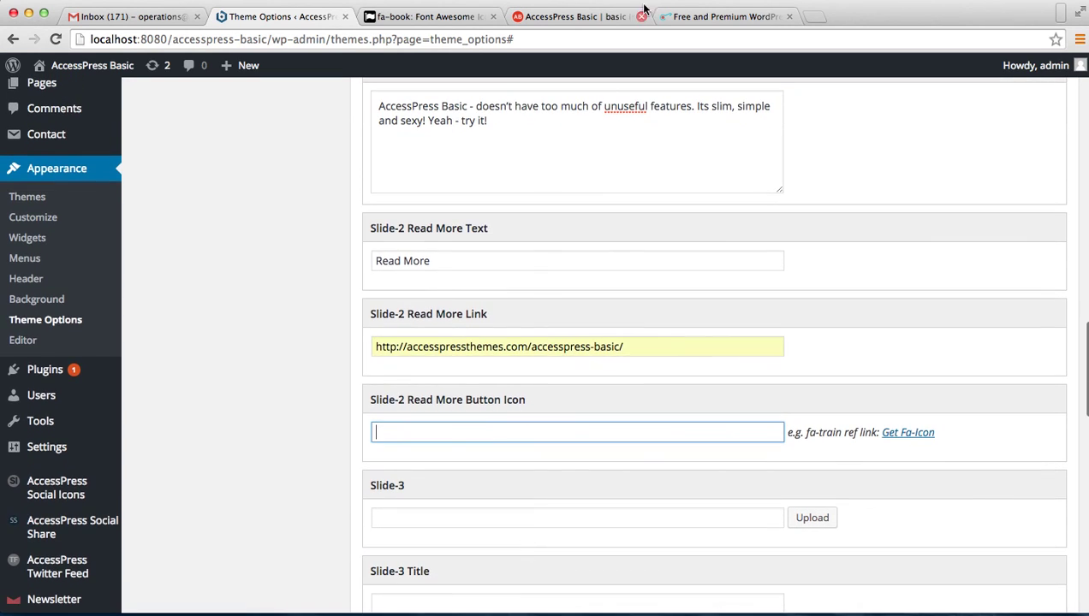
click(461, 19)
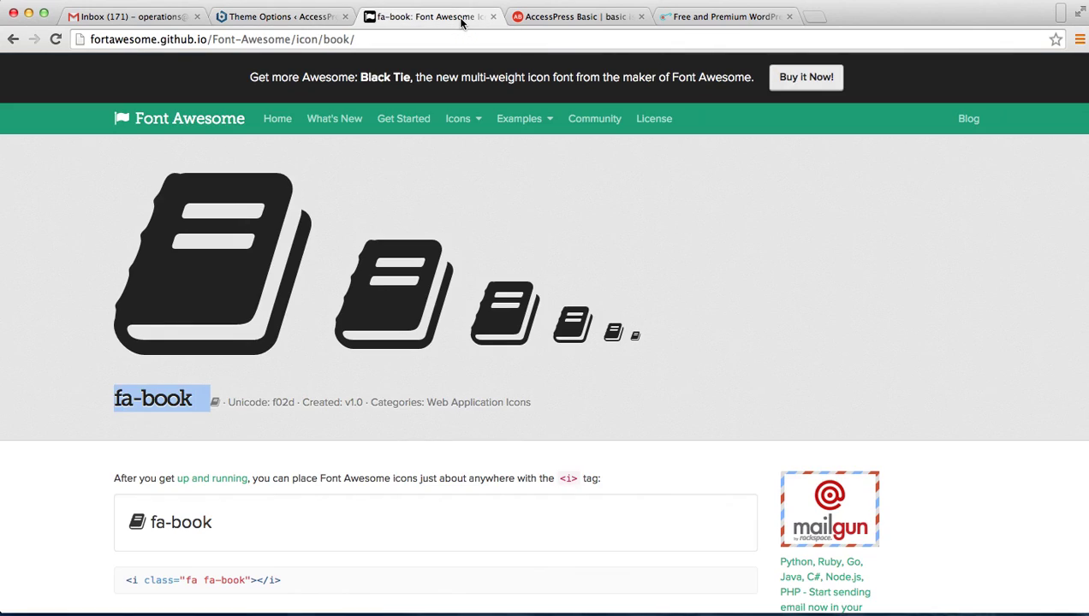
click(257, 19)
text(fa-book)
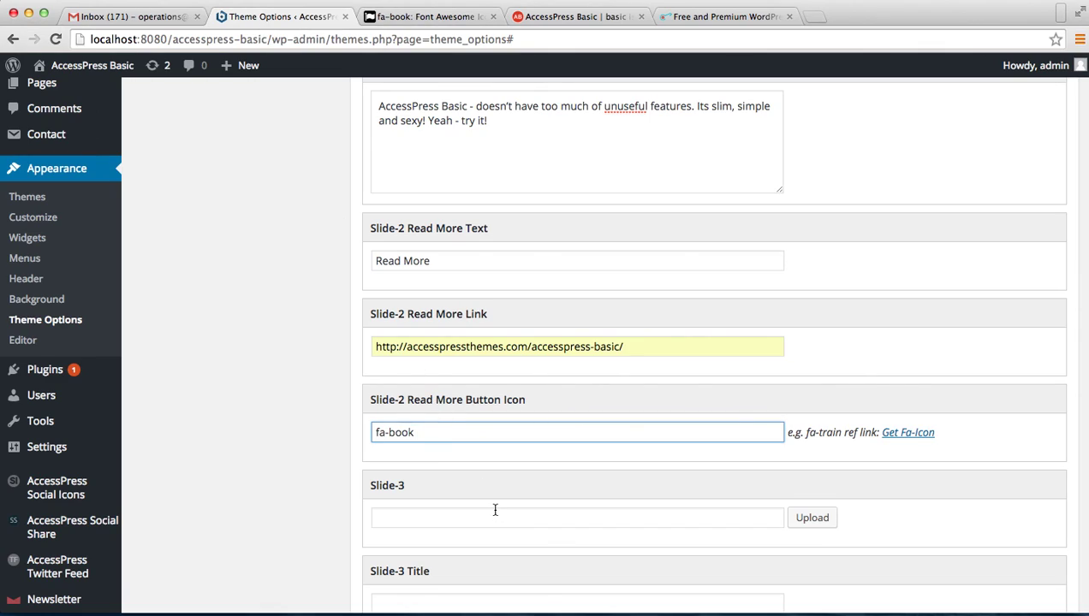
scroll(495, 510, down, 3)
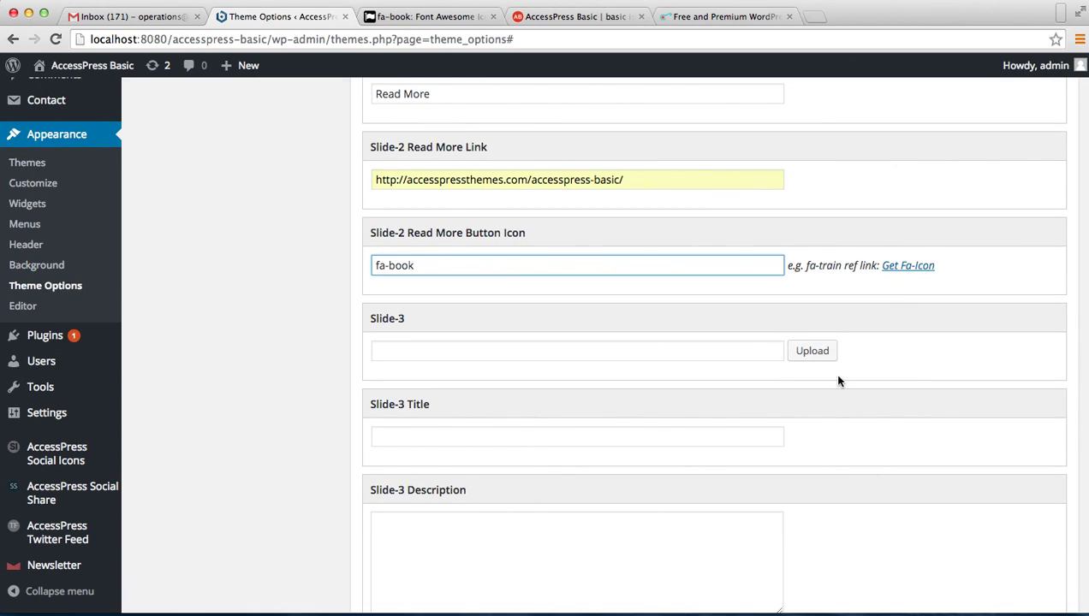
Set the Slide-3 image and paste 'Responsive, Compatible, Fast & FREE' as its title.
click(812, 352)
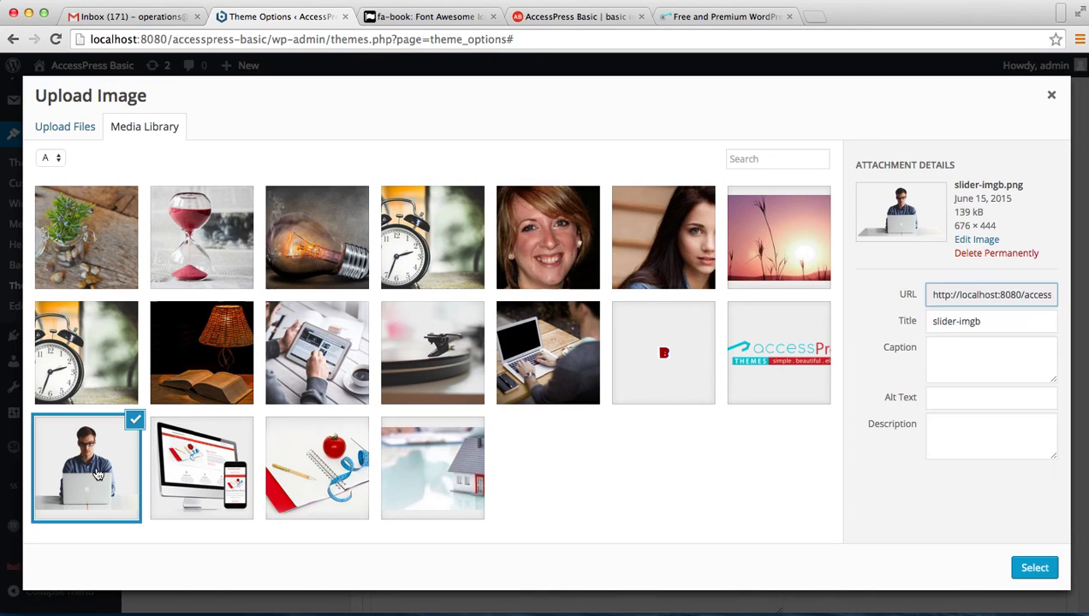
click(1033, 568)
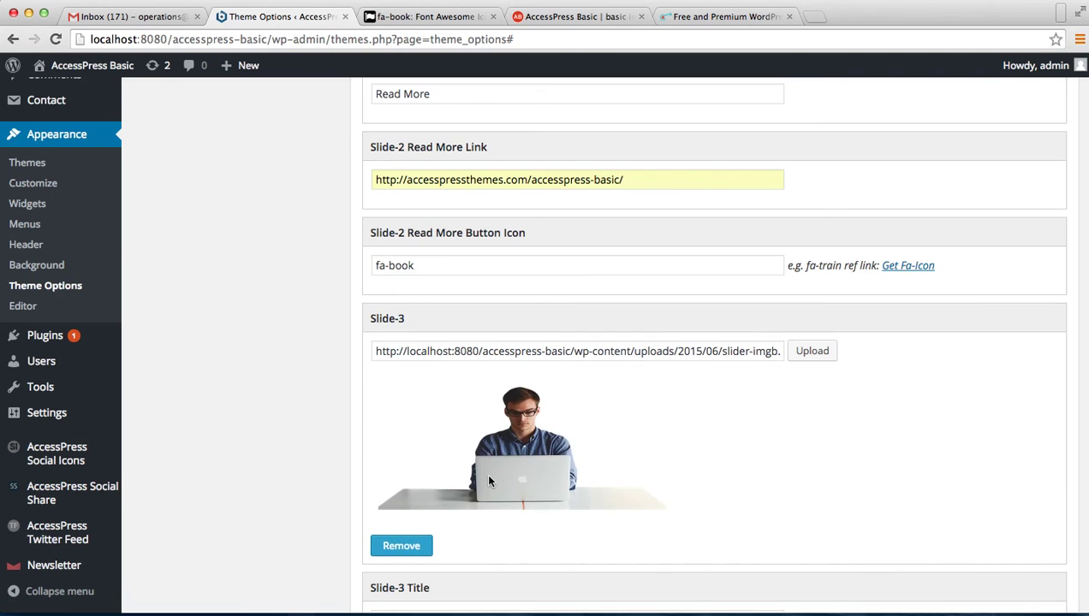
scroll(489, 481, down, 5)
click(429, 328)
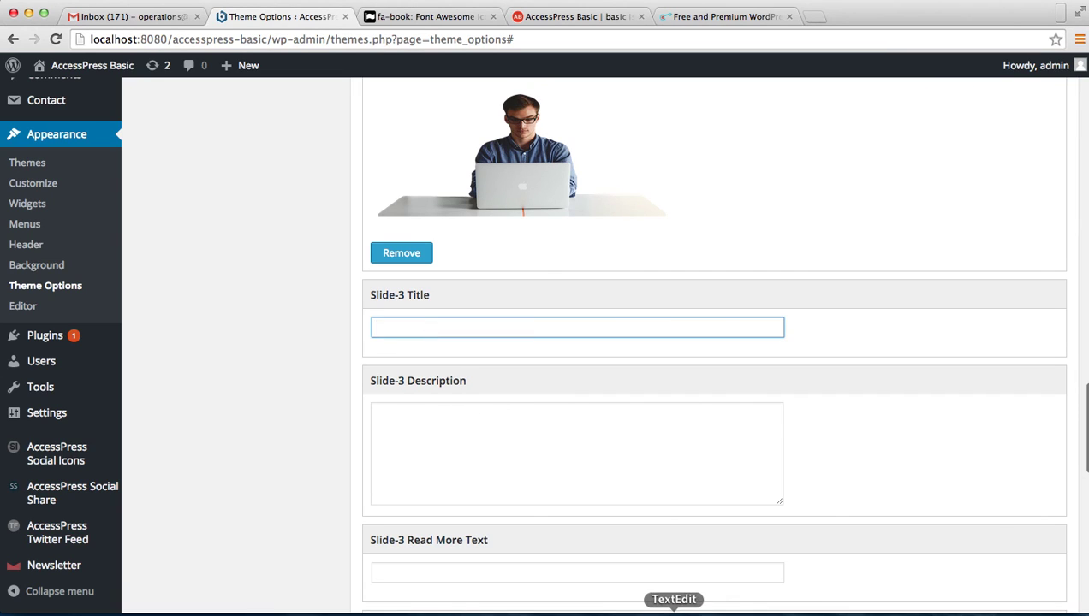
click(673, 611)
triple_click(566, 345)
click(387, 326)
text(Responsive, Compatible, Fast & FREE)
Paste the 'What else you look for' paragraph as the Slide-3 description.
click(463, 439)
click(674, 611)
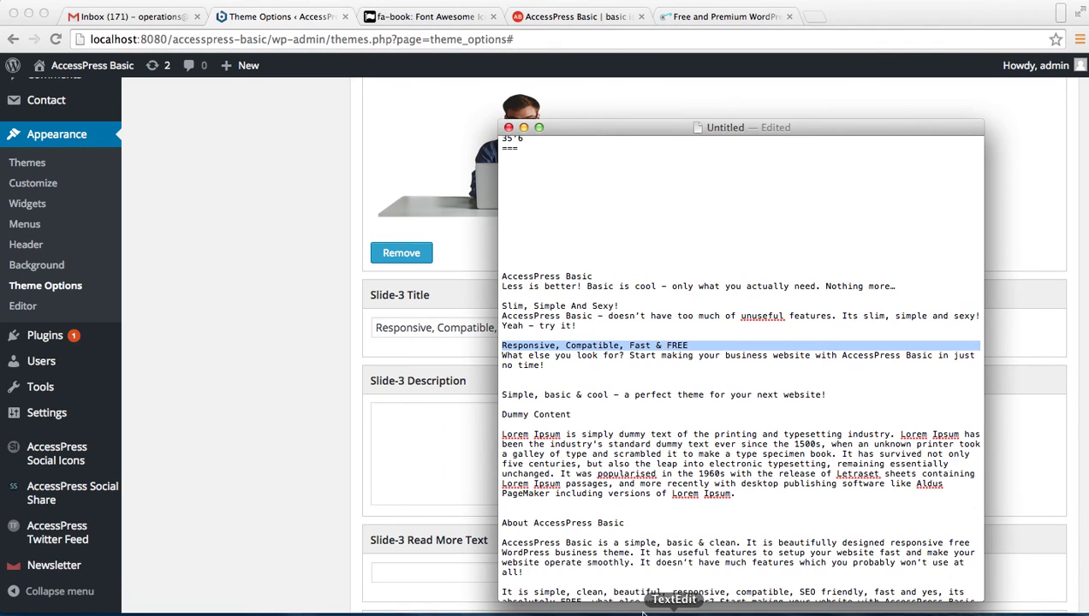
triple_click(525, 360)
key(super+c)
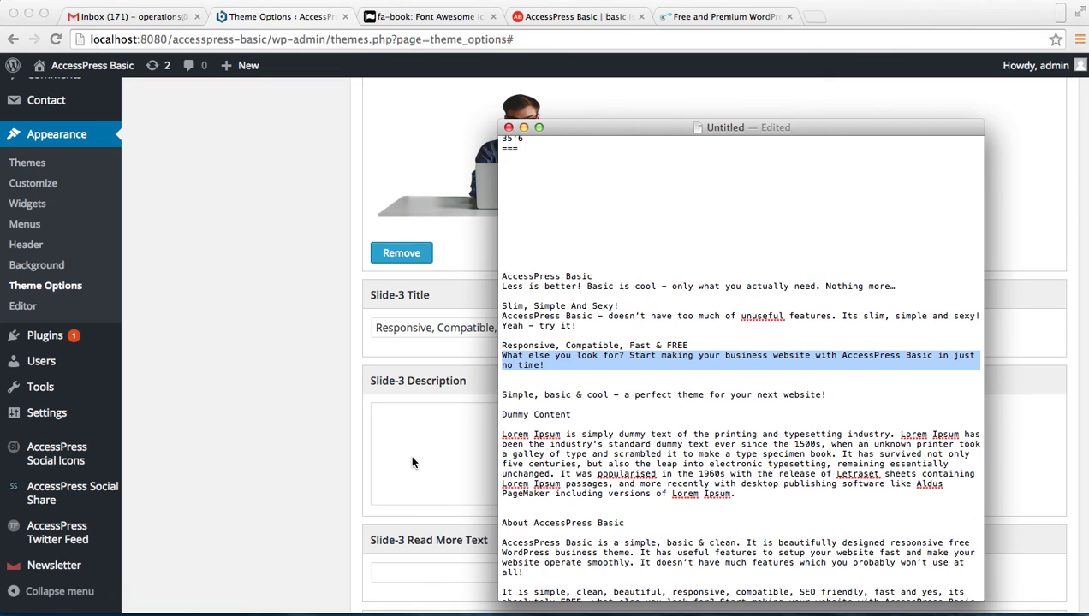
click(412, 462)
key(super+v)
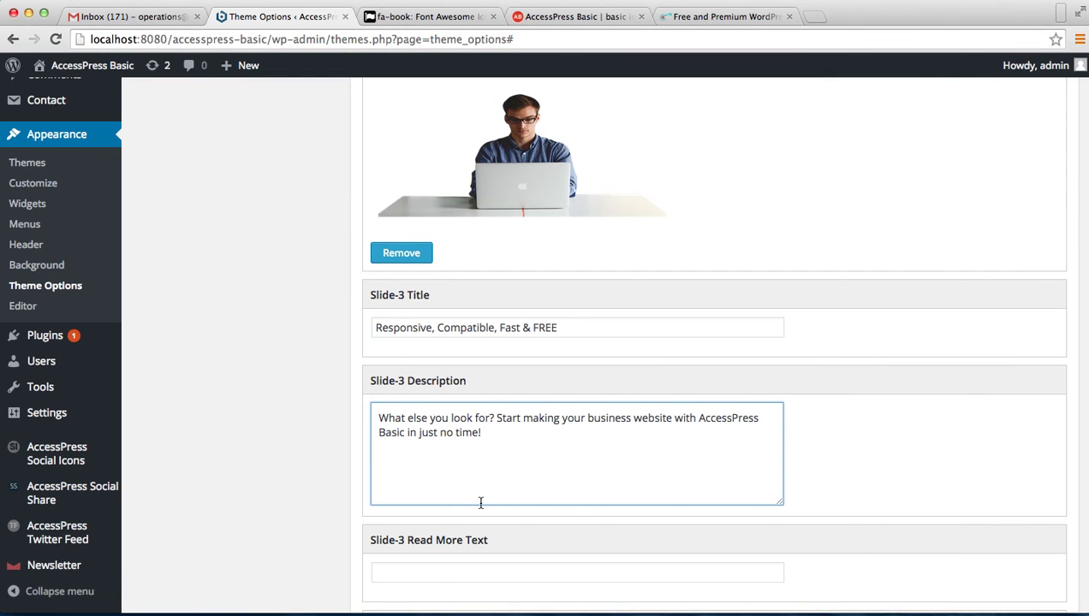
scroll(480, 502, down, 3)
Set Slide-3's read-more text to 'Check Out' and its link to the accesspress-basic demo URL.
click(470, 344)
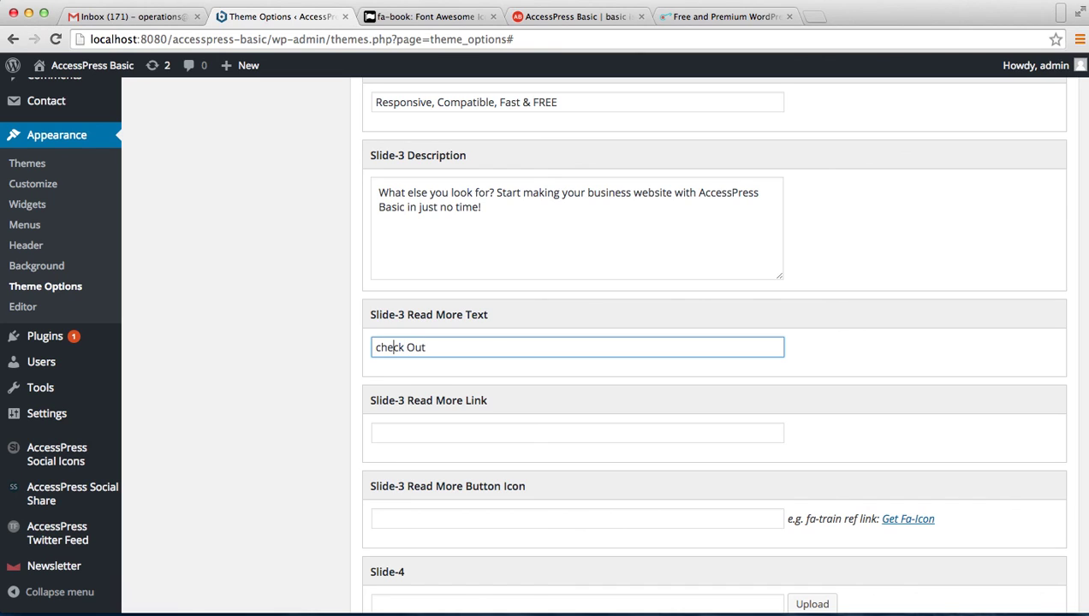
key(BackSpace)
text(C)
click(495, 431)
click(552, 18)
click(291, 17)
text(http://accesspressthemes.com/accesspress-basic/)
scroll(646, 476, down, 3)
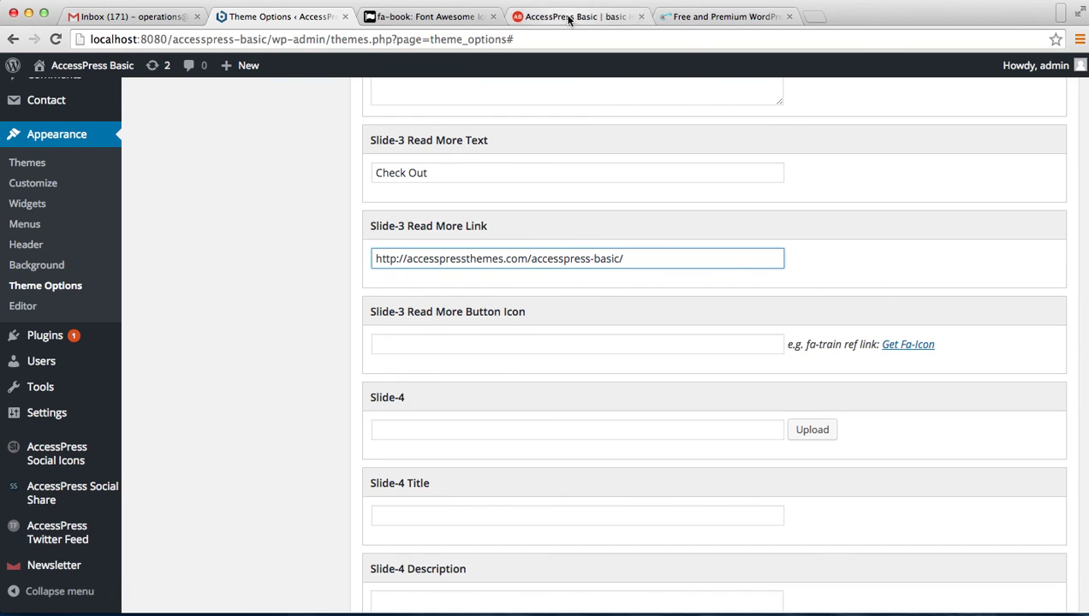
click(475, 17)
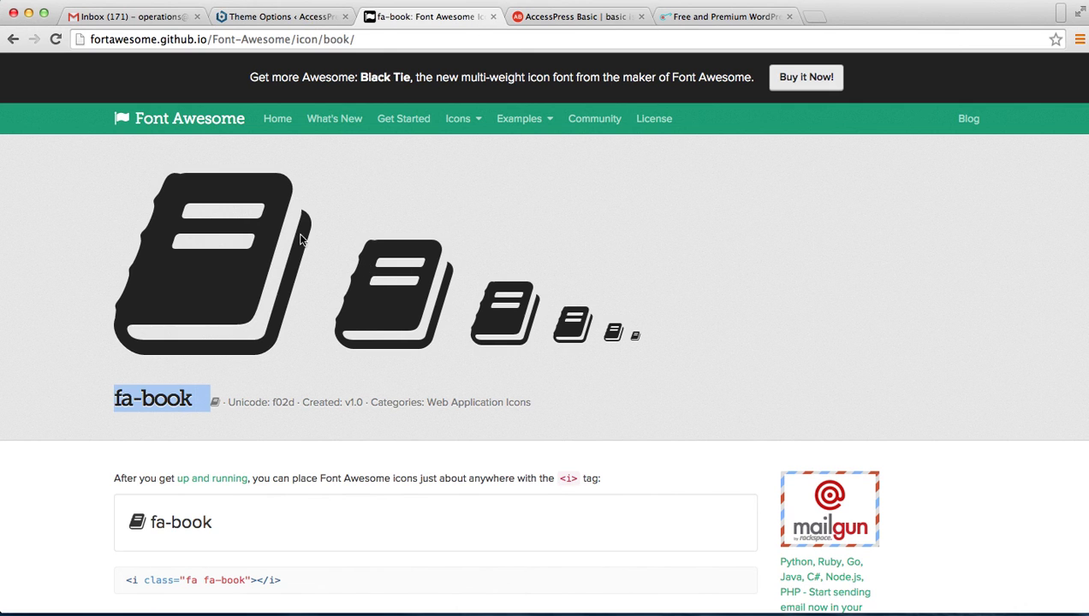
Search the Font Awesome icons for 'shop' and copy the fa-shopping-cart icon name.
click(13, 41)
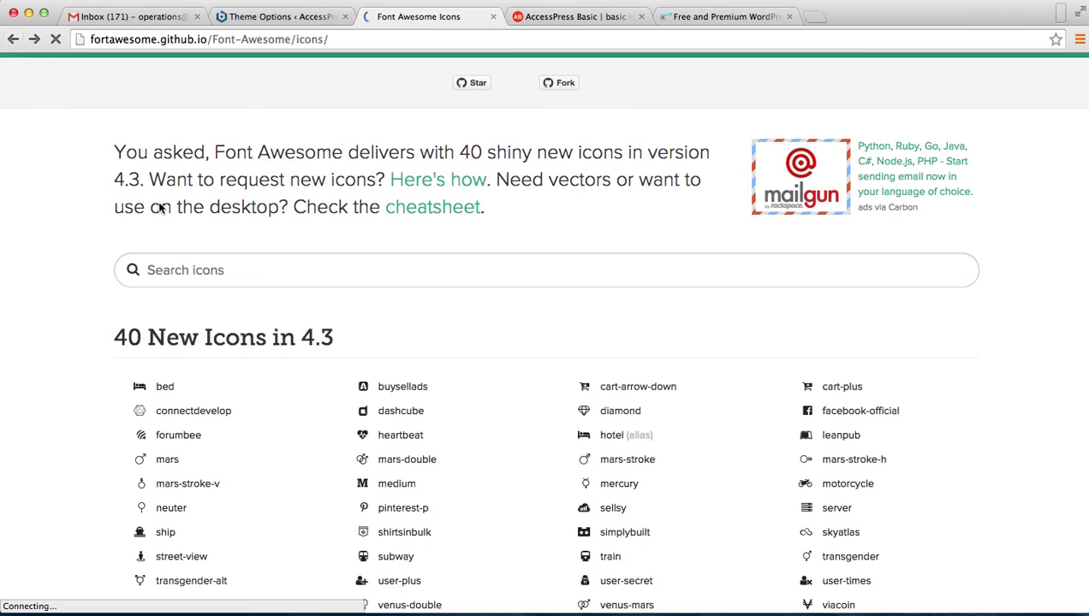
click(245, 319)
text(shop)
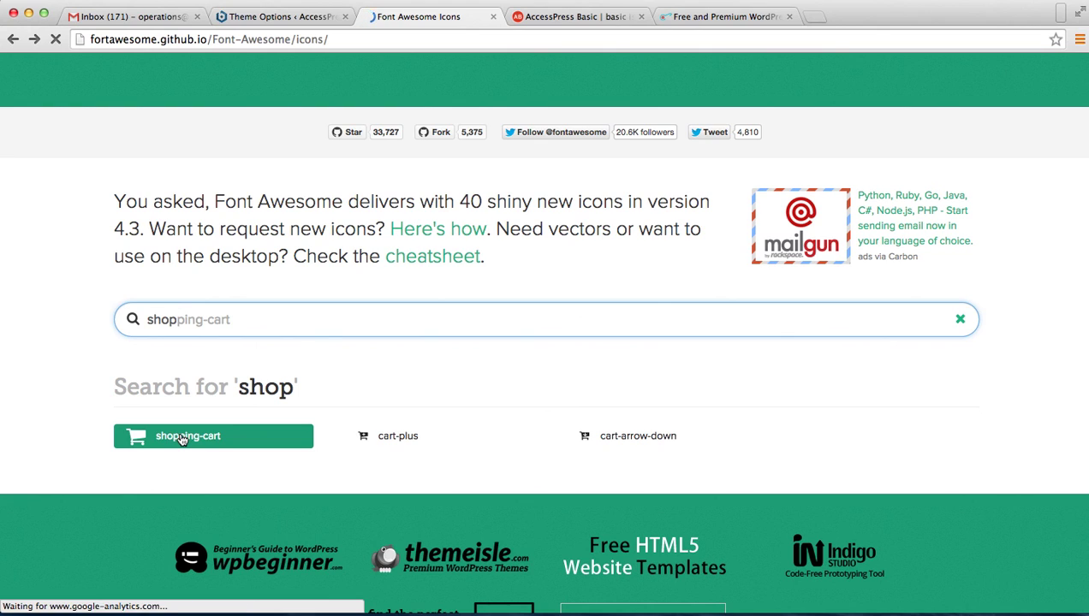
click(182, 439)
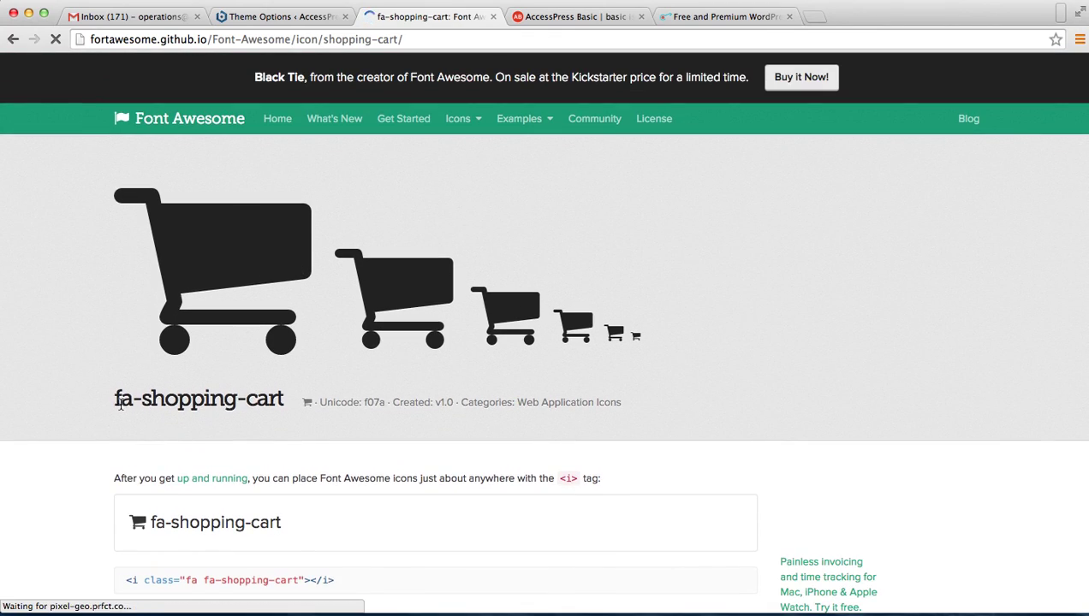
drag(117, 399, 314, 403)
click(110, 402)
drag(113, 402, 280, 404)
key(super+c)
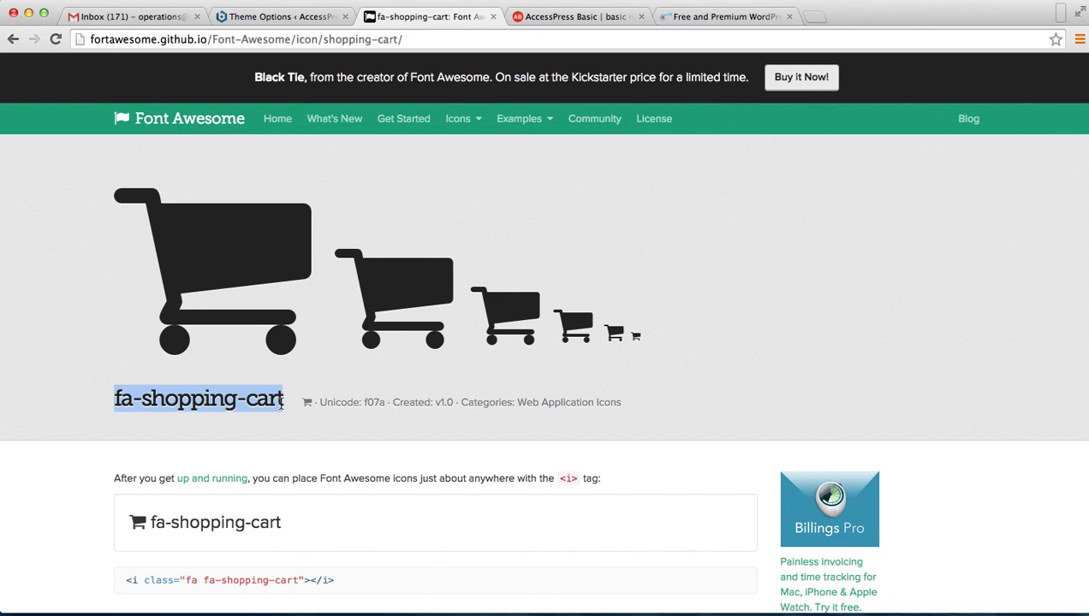
click(301, 19)
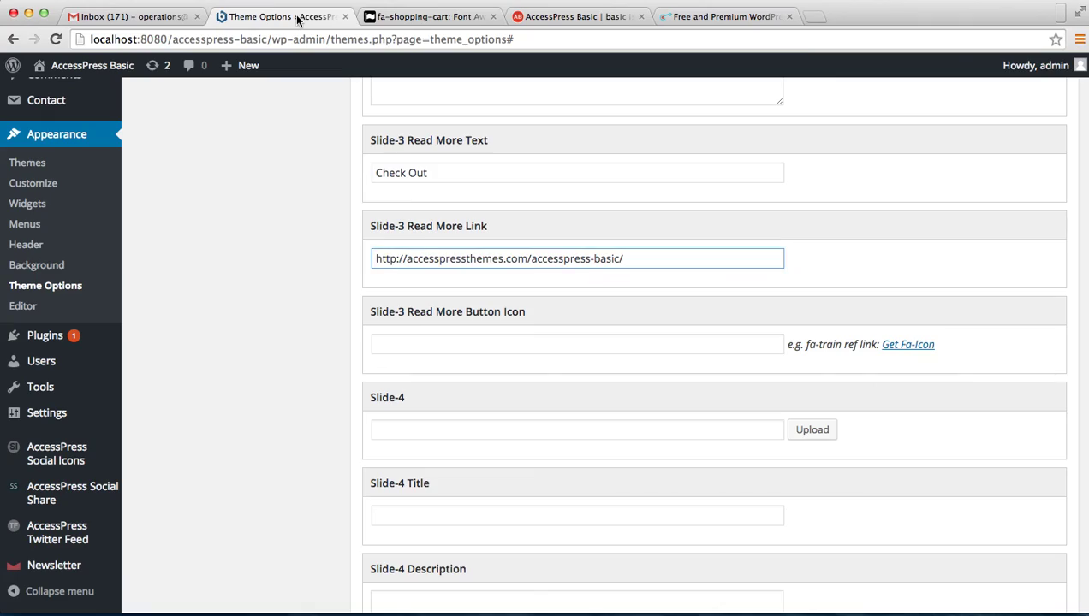
Set Slide-3's Read More Button Icon to fa-shopping-cart and save the theme options.
click(444, 342)
key(super+v)
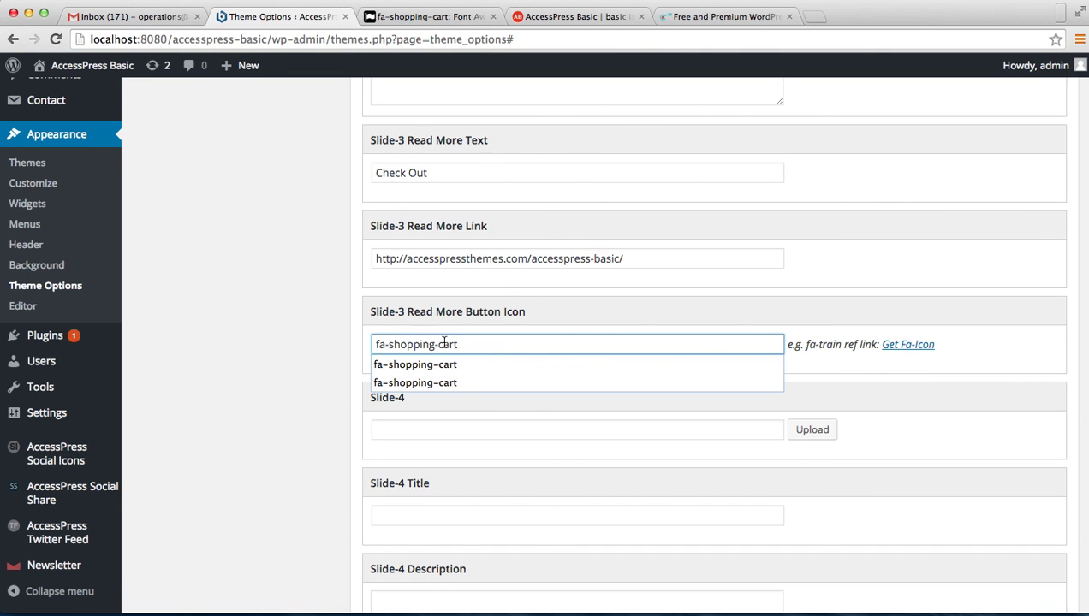
click(434, 363)
scroll(564, 385, down, 5)
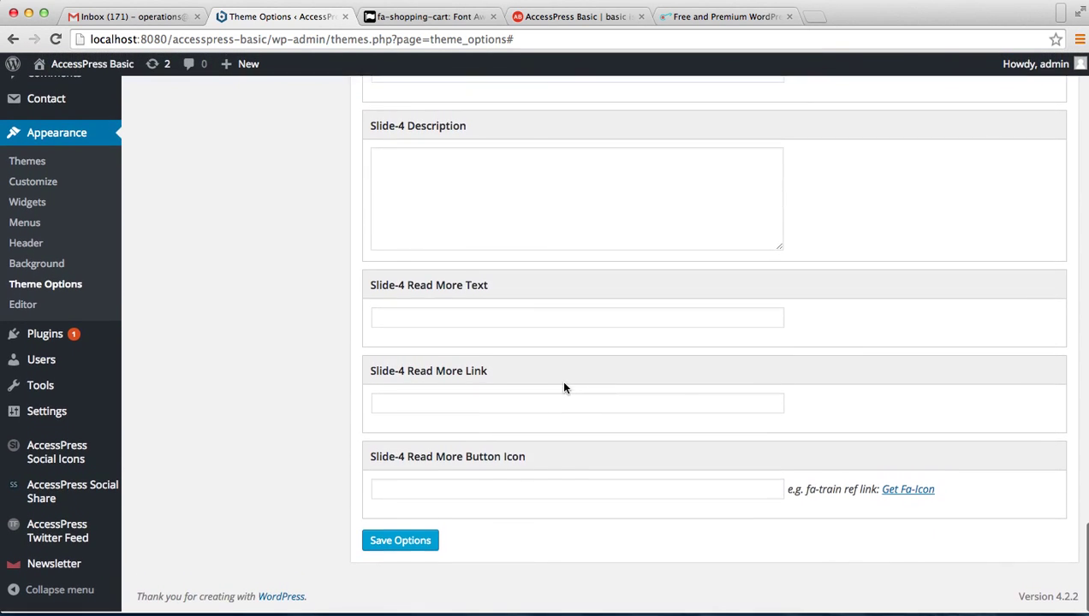
click(397, 545)
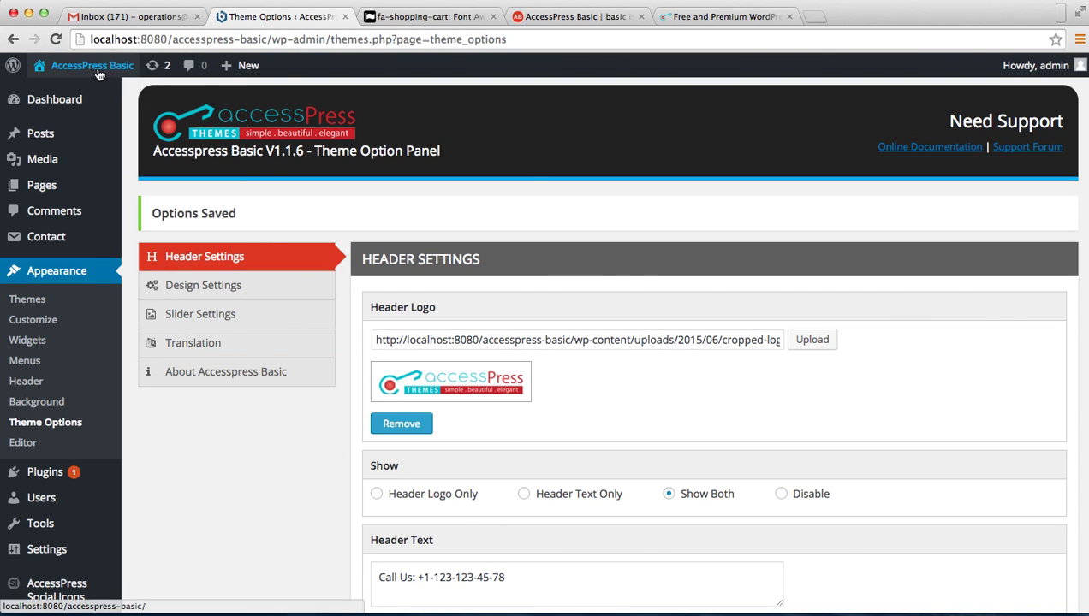
Open the live site homepage in a new browser tab via Visit Site.
mouse_move(92, 69)
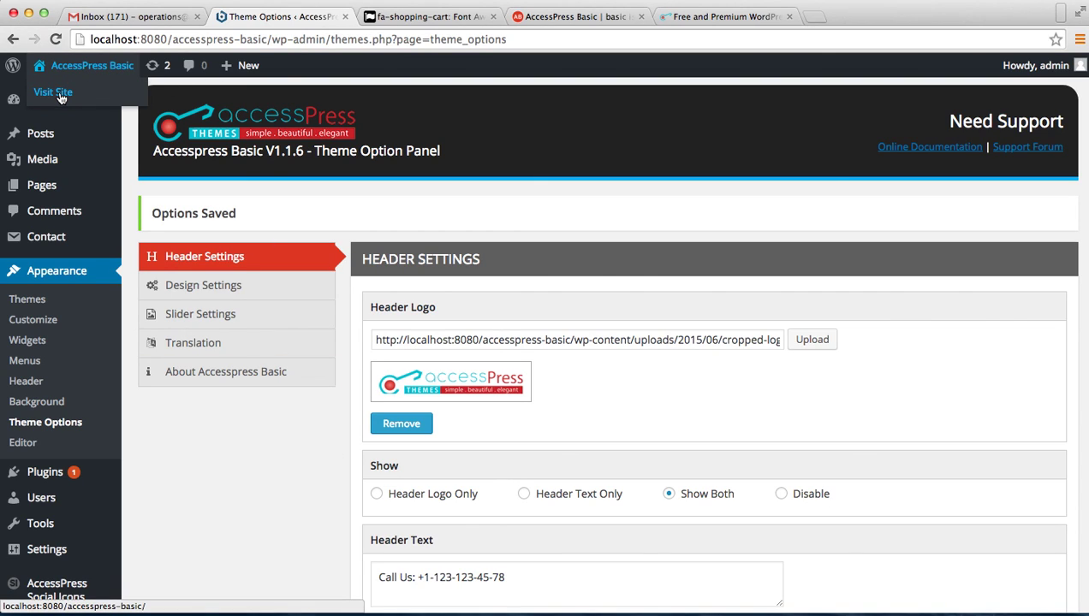
right_click(61, 98)
click(83, 99)
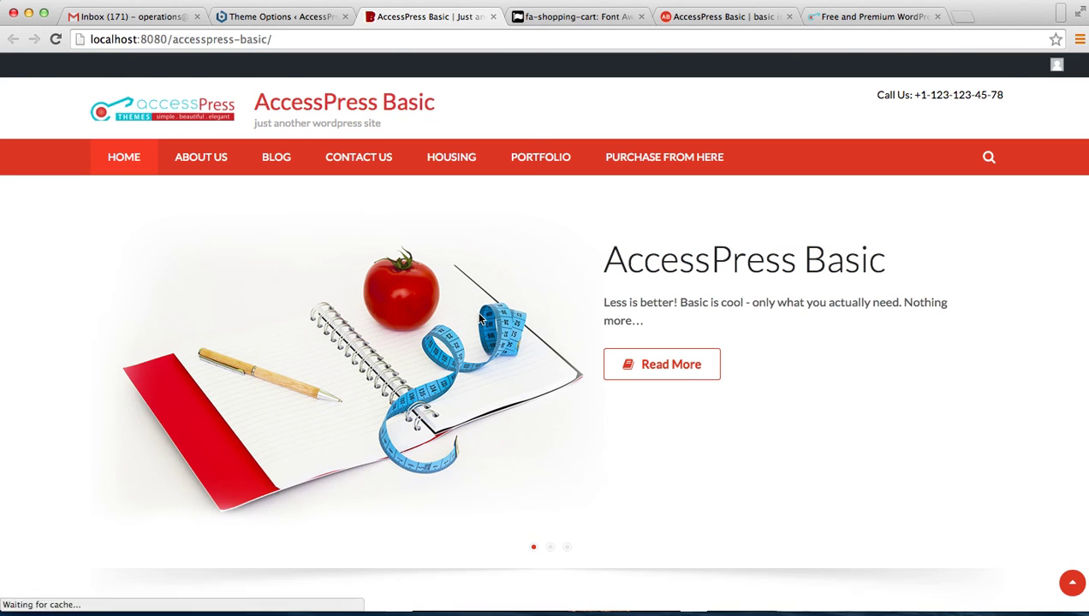
Leave the live slider's Check Out slide and reopen the theme options' Slider Settings panel.
scroll(441, 318, down, 3)
scroll(441, 318, up, 3)
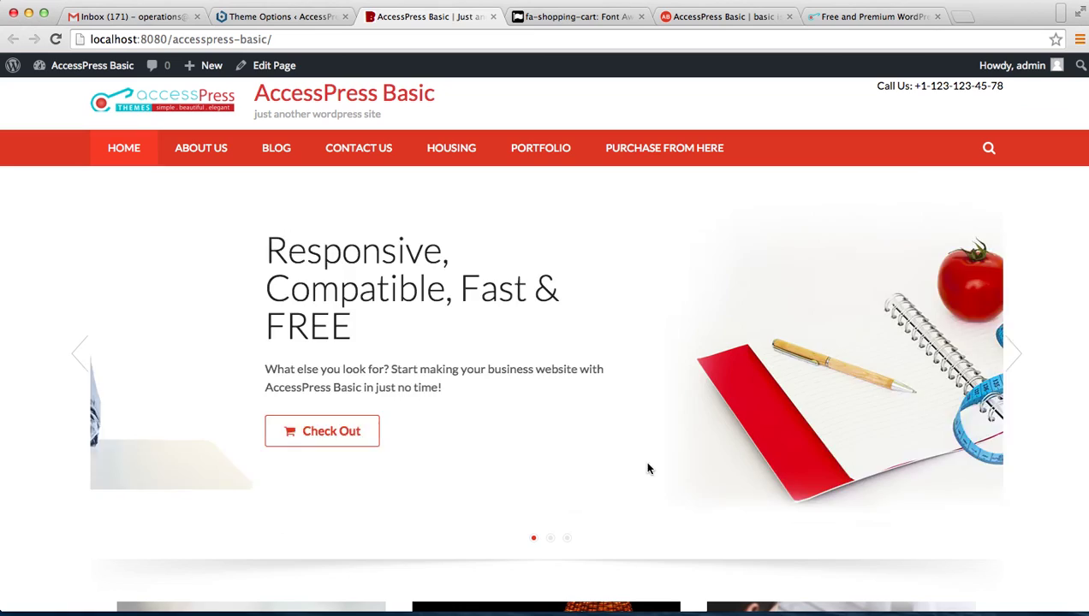
click(322, 18)
scroll(557, 416, down, 5)
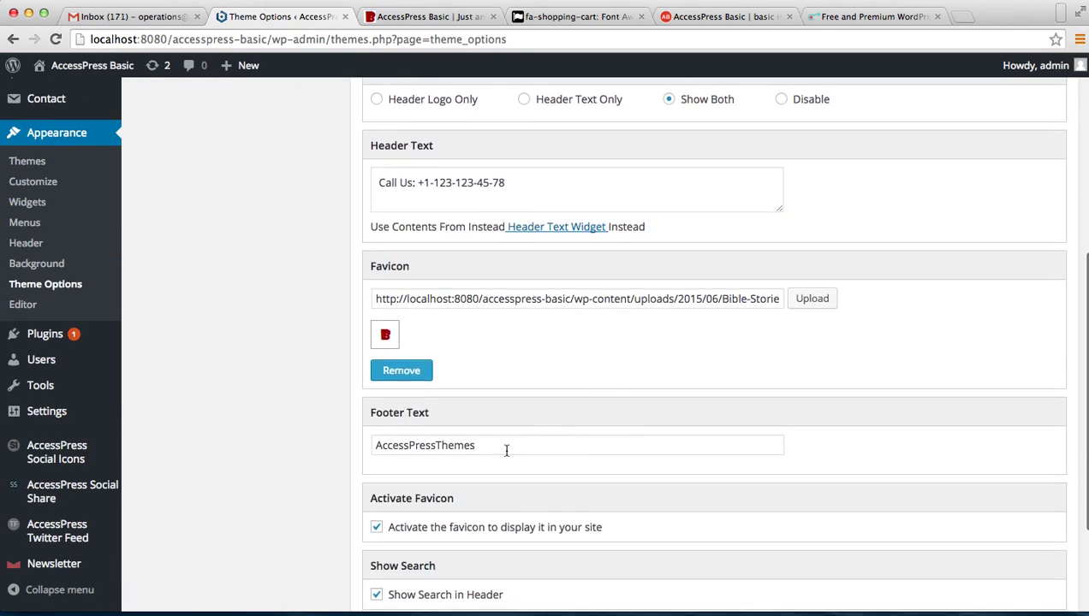
scroll(481, 524, up, 5)
click(242, 318)
scroll(612, 457, down, 10)
scroll(611, 457, down, 3)
scroll(611, 457, up, 15)
scroll(611, 457, up, 2)
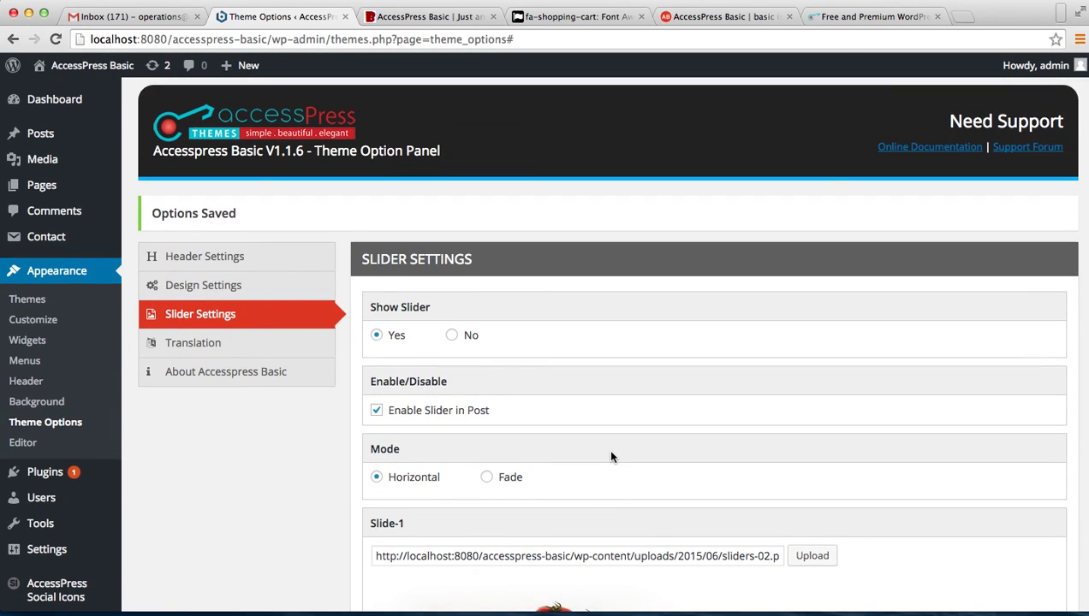